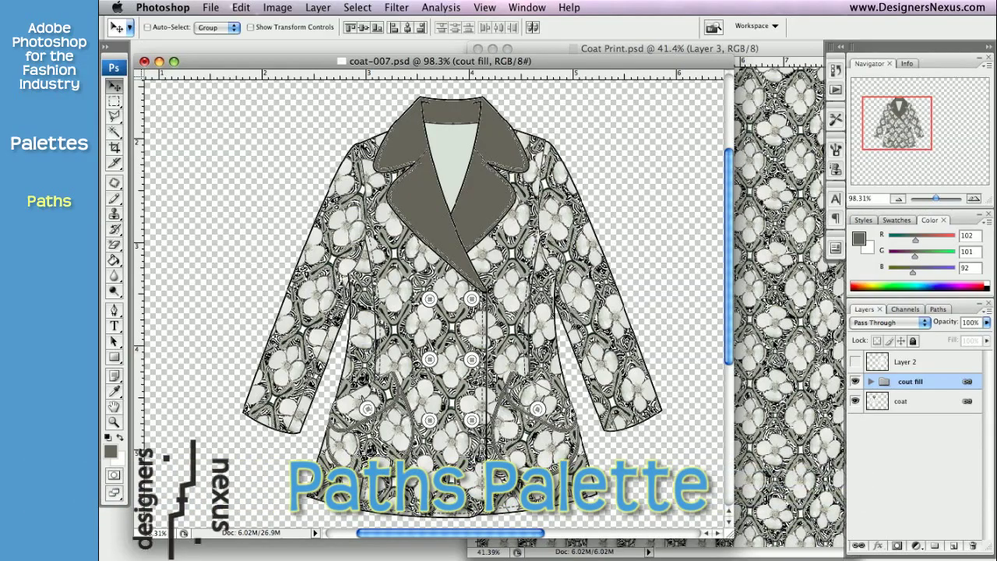
# Step: Show the empty Paths palette instead of the Layers list for coat-007.psd
pyautogui.click(934, 311)
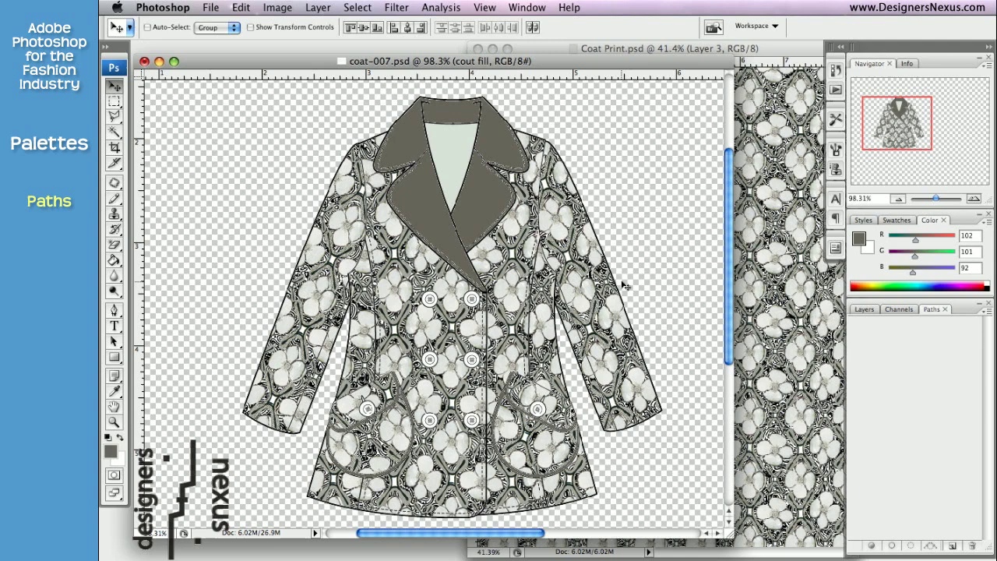
# Step: Switch to the fleur-de-lis-cropped.psd document and select the Custom Shape tool
pyautogui.click(527, 8)
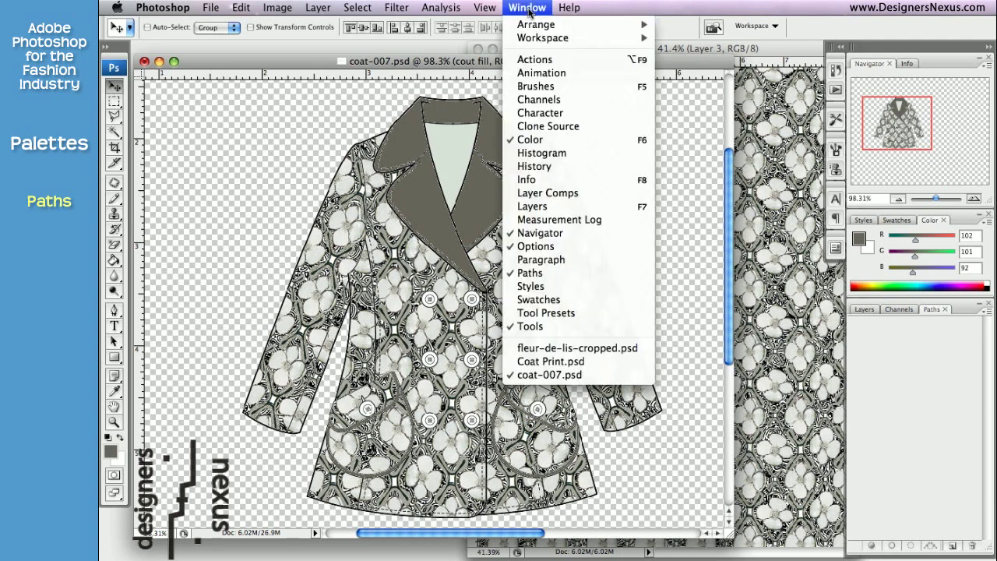
pyautogui.click(547, 348)
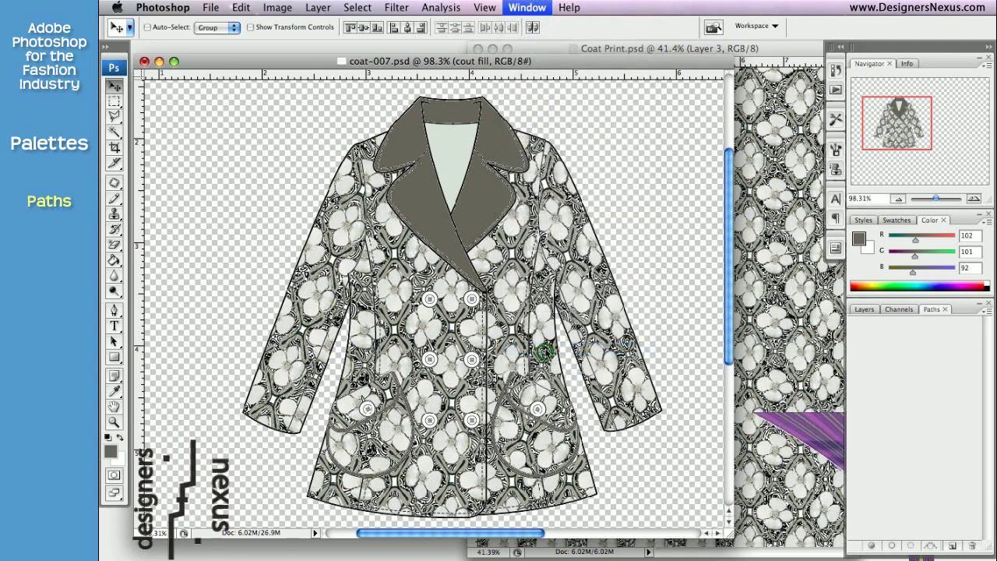
pyautogui.press('u')
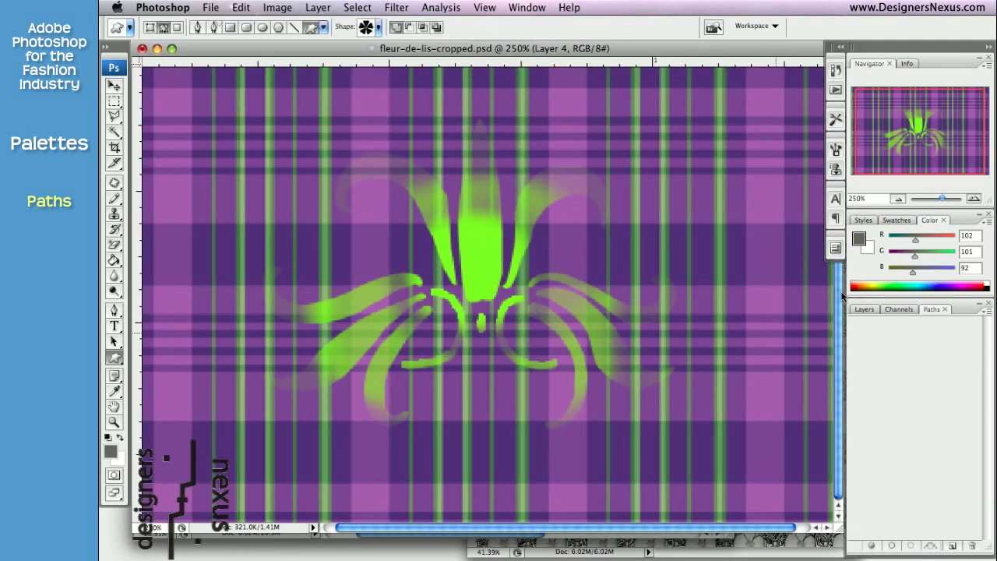
# Step: Hide Layer 3 (purple plaid) and Layer 2 (green fleur-de-lis), leaving a transparent canvas
pyautogui.click(864, 309)
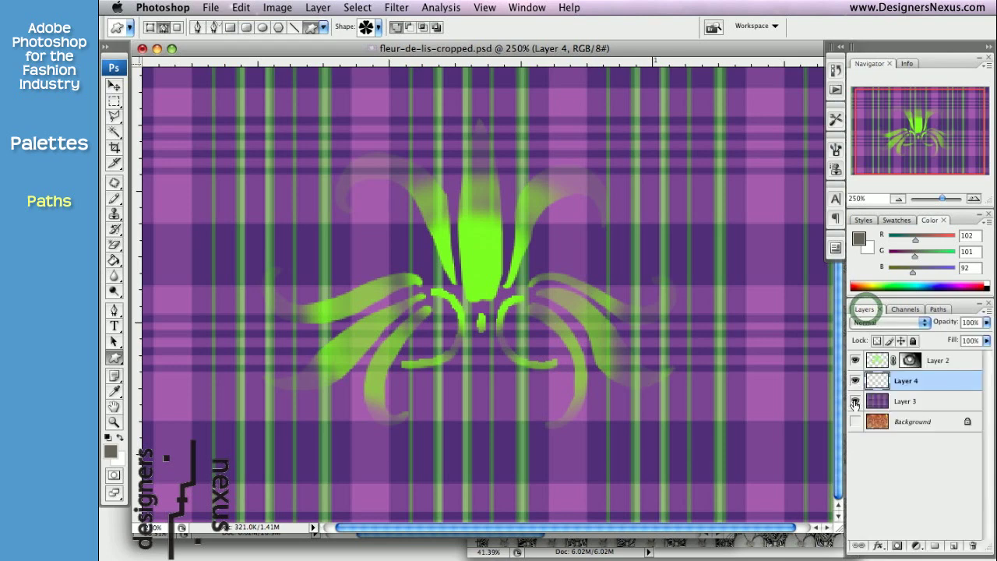
pyautogui.click(855, 400)
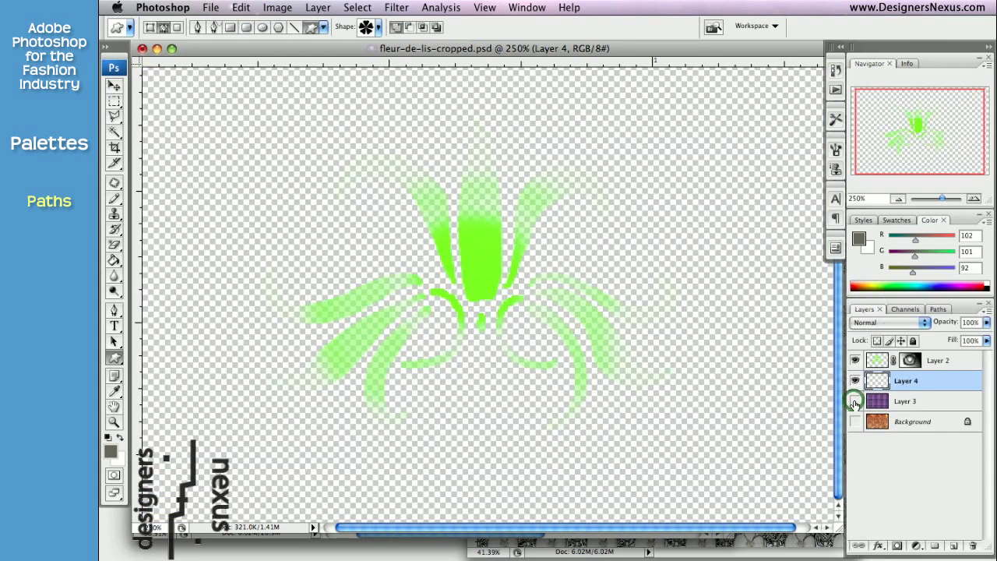
pyautogui.click(855, 359)
# Step: Draw three five-petal flower custom shapes on the canvas, forming a Work Path
pyautogui.click(937, 309)
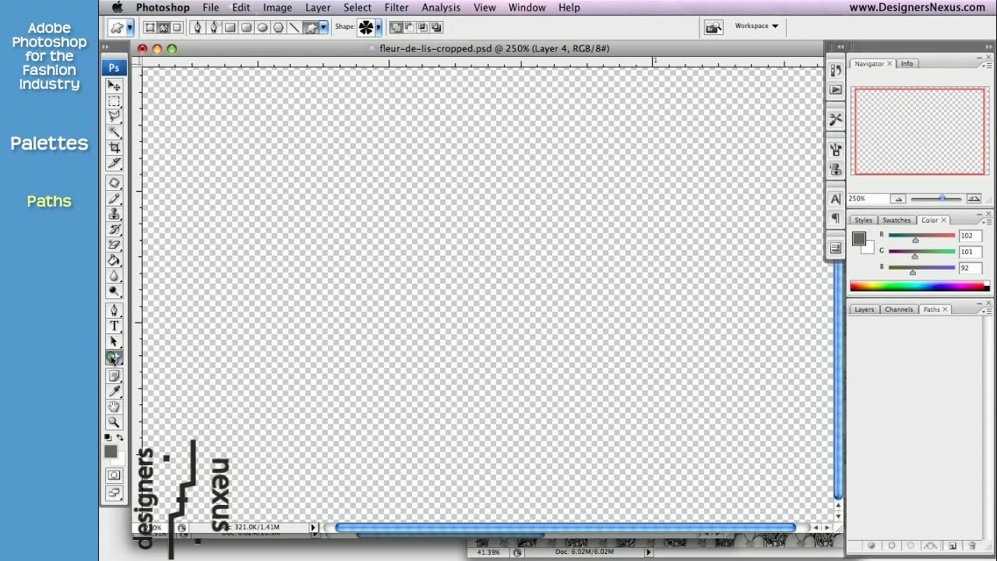
pyautogui.moveTo(113, 359); pyautogui.dragTo(164, 418)
pyautogui.moveTo(245, 140); pyautogui.dragTo(430, 317)
pyautogui.moveTo(529, 121); pyautogui.dragTo(693, 283)
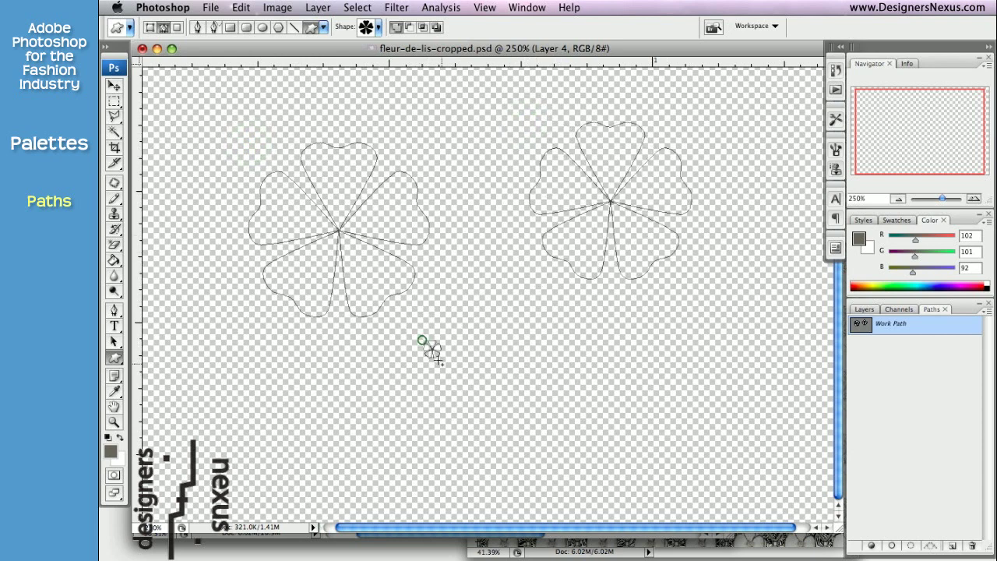
pyautogui.moveTo(438, 361); pyautogui.dragTo(553, 465)
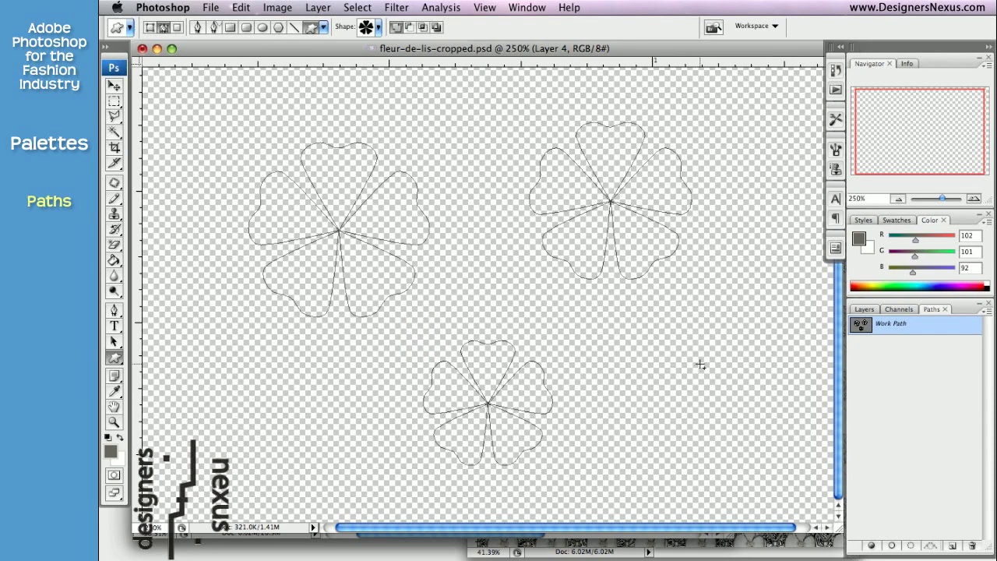
# Step: Save the flower work path as Path 1
pyautogui.click(983, 313)
pyautogui.click(961, 315)
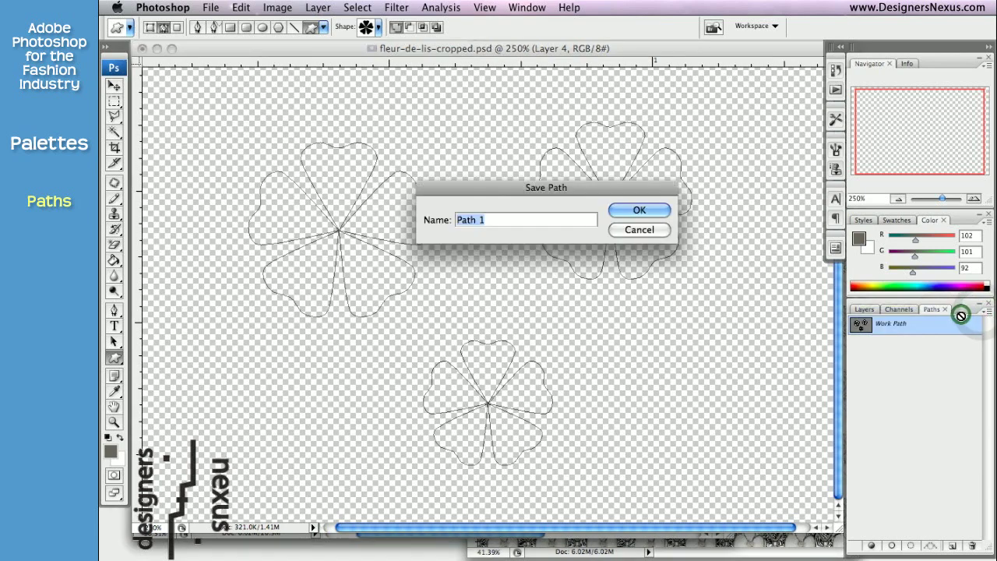
pyautogui.click(623, 210)
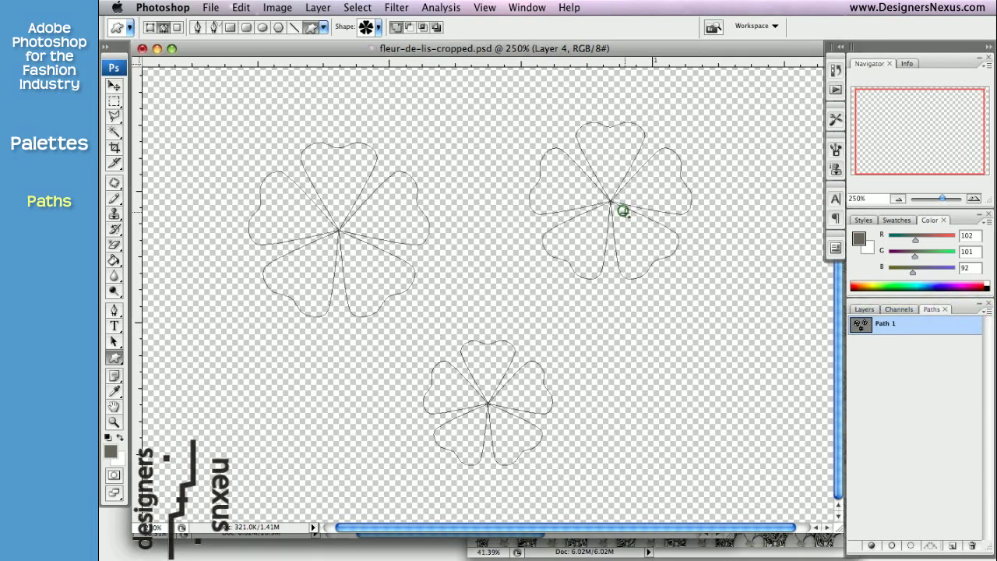
# Step: Duplicate Path 1 as Path 1 copy, then delete that copy
pyautogui.click(982, 311)
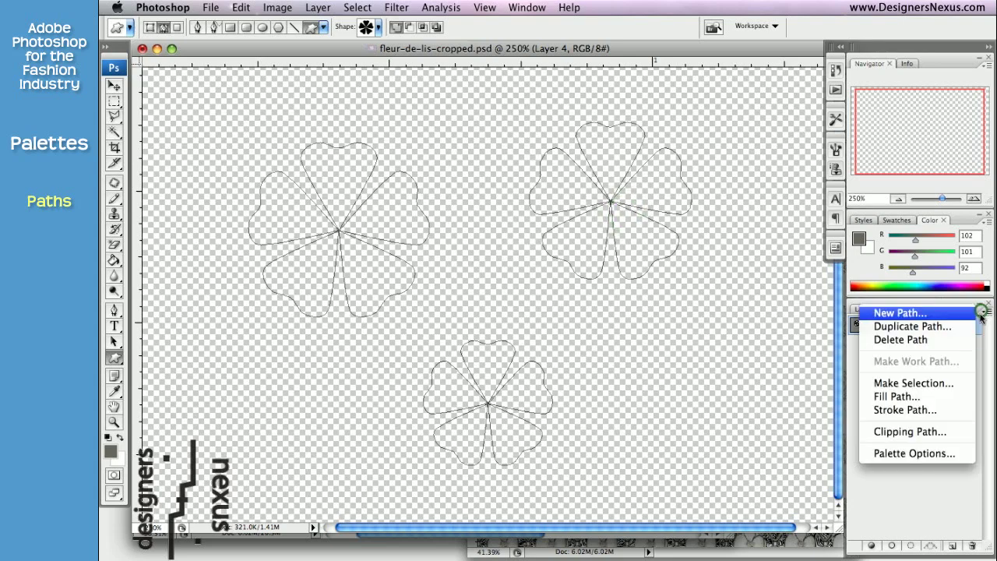
pyautogui.click(966, 326)
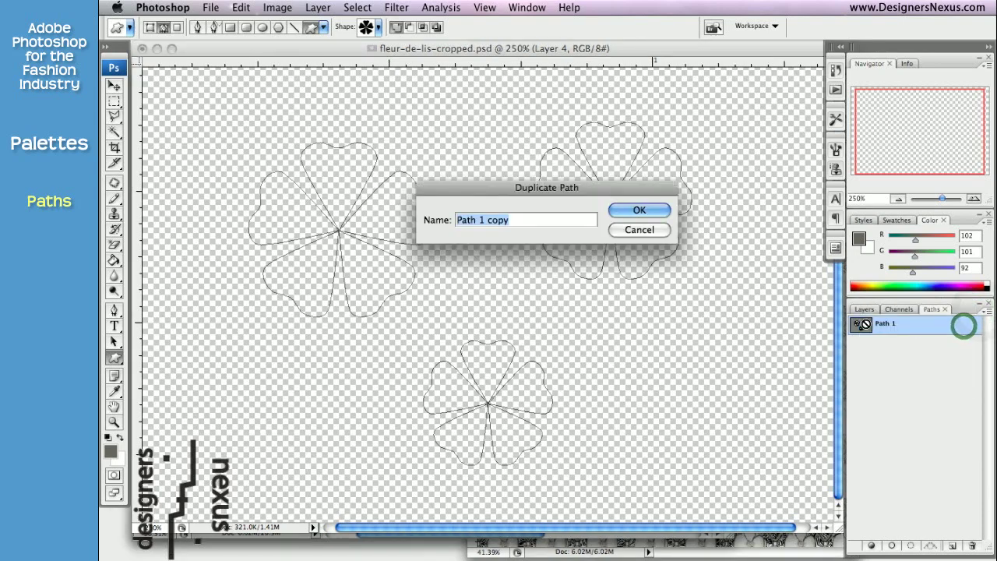
pyautogui.click(627, 211)
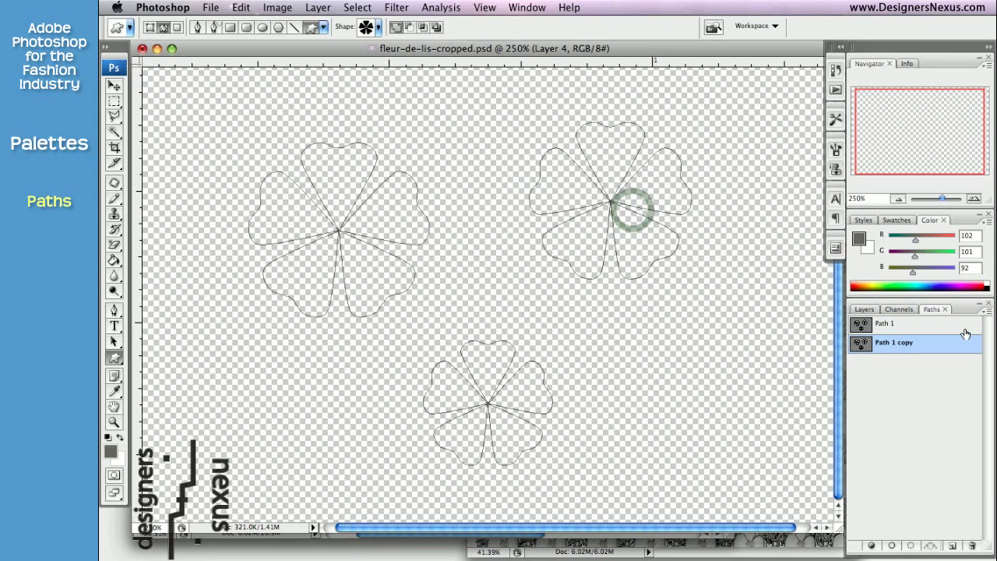
pyautogui.click(983, 312)
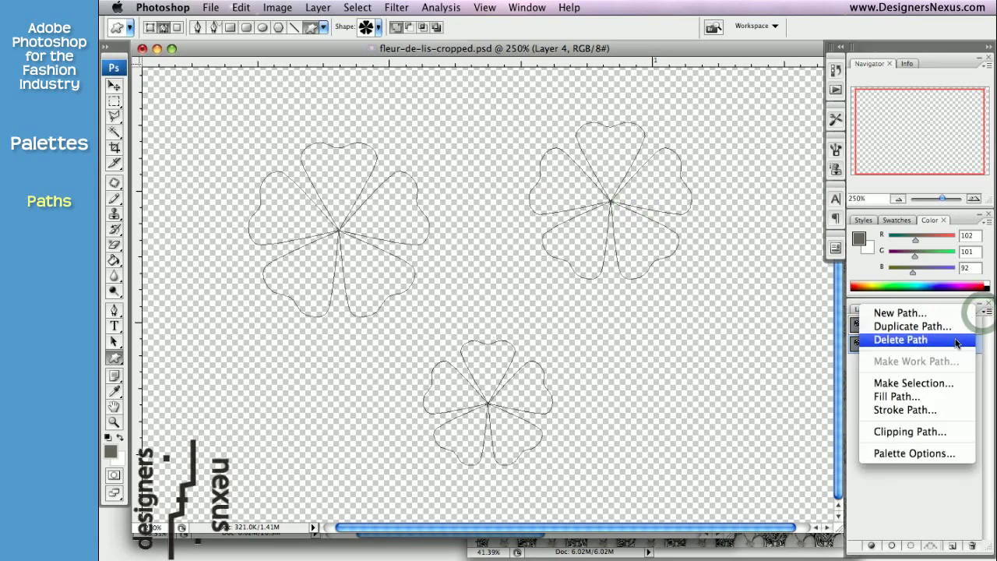
pyautogui.click(957, 340)
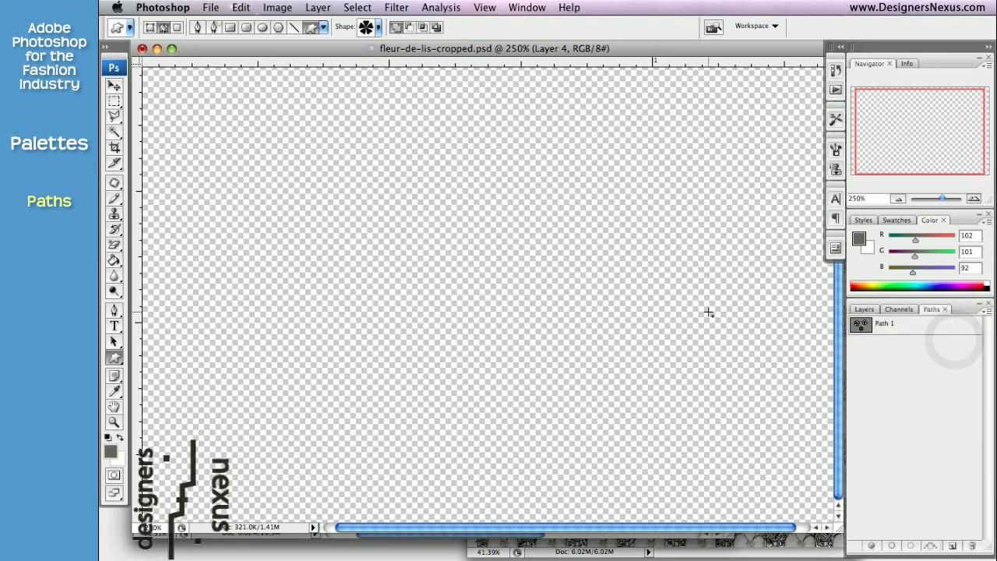
# Step: Create a new Path 2 and draw a twelve-petal starburst custom shape in it
pyautogui.click(906, 326)
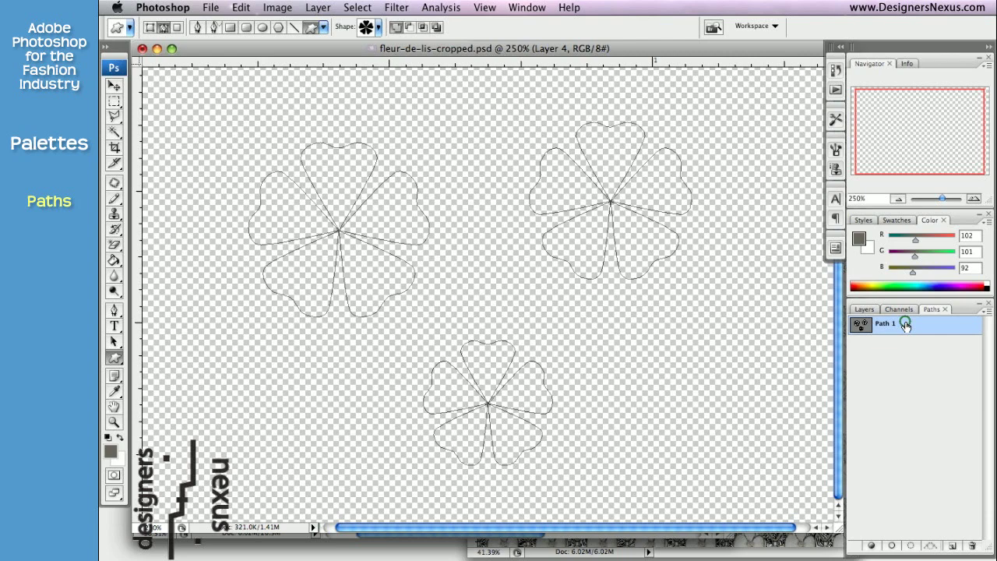
pyautogui.click(951, 549)
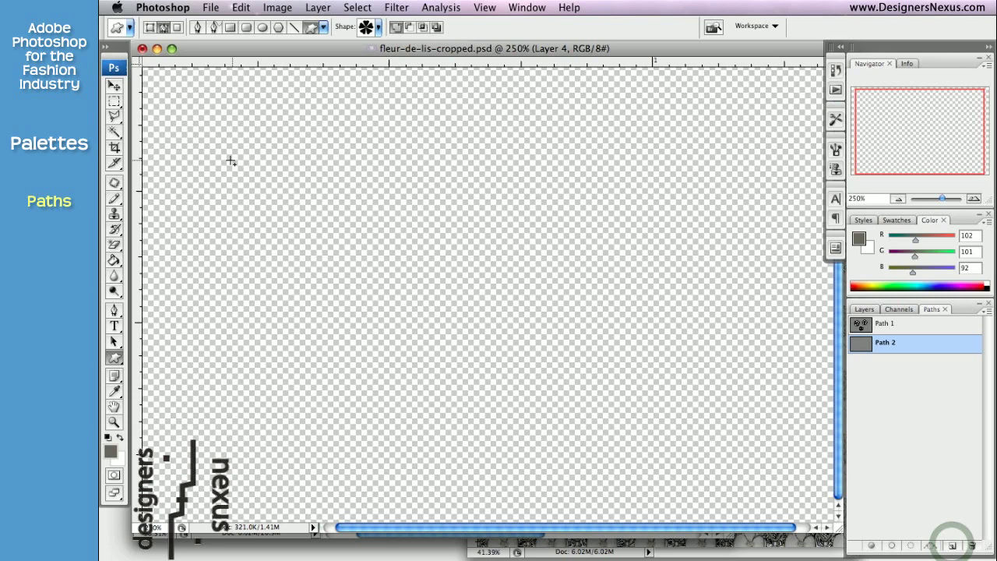
pyautogui.click(366, 28)
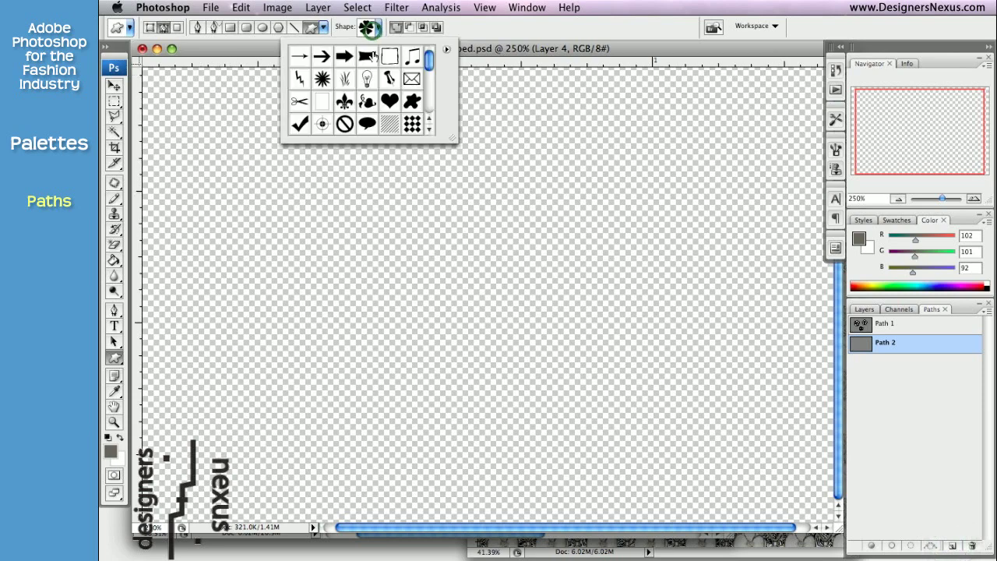
pyautogui.doubleClick(321, 79)
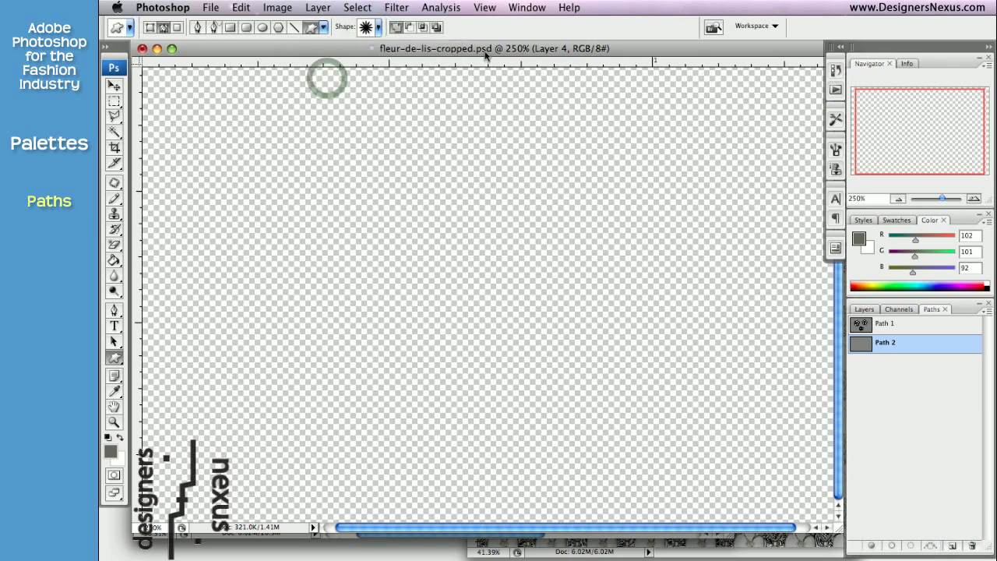
pyautogui.moveTo(247, 126); pyautogui.dragTo(387, 274)
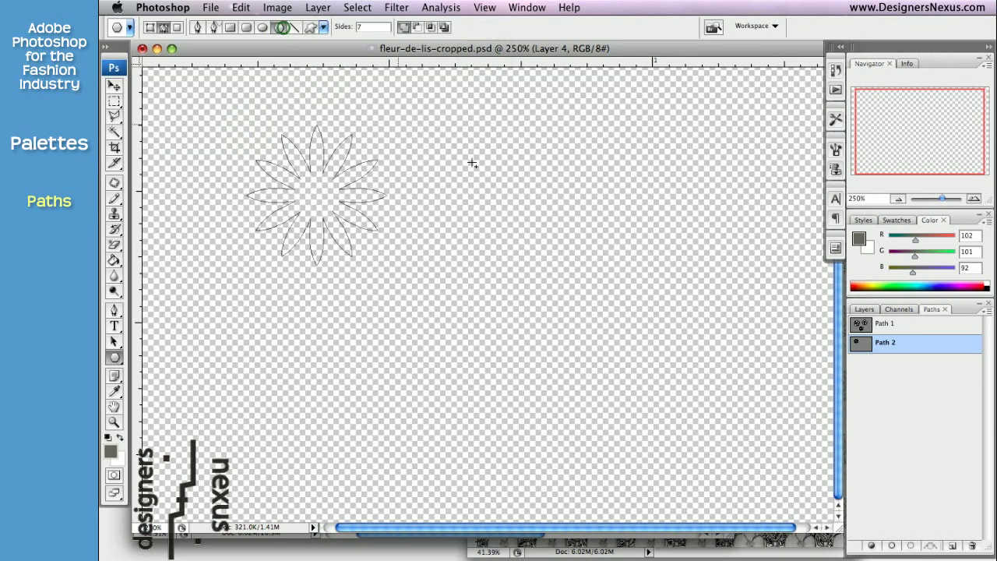
# Step: Add a seven-point polygon star and an ellipse outline to Path 2
pyautogui.click(278, 28)
pyautogui.moveTo(488, 151); pyautogui.dragTo(541, 207)
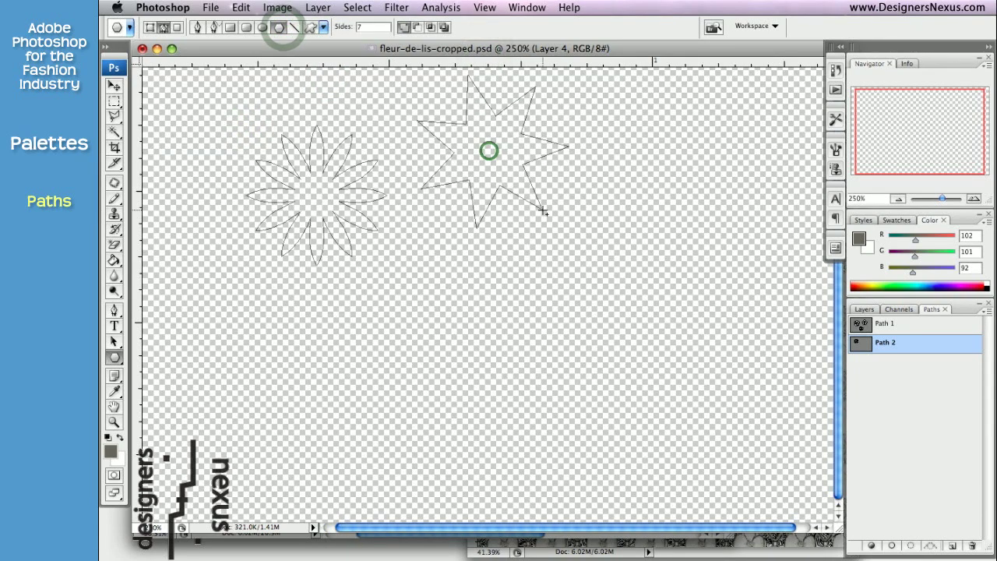
pyautogui.click(262, 27)
pyautogui.moveTo(405, 278); pyautogui.dragTo(514, 393)
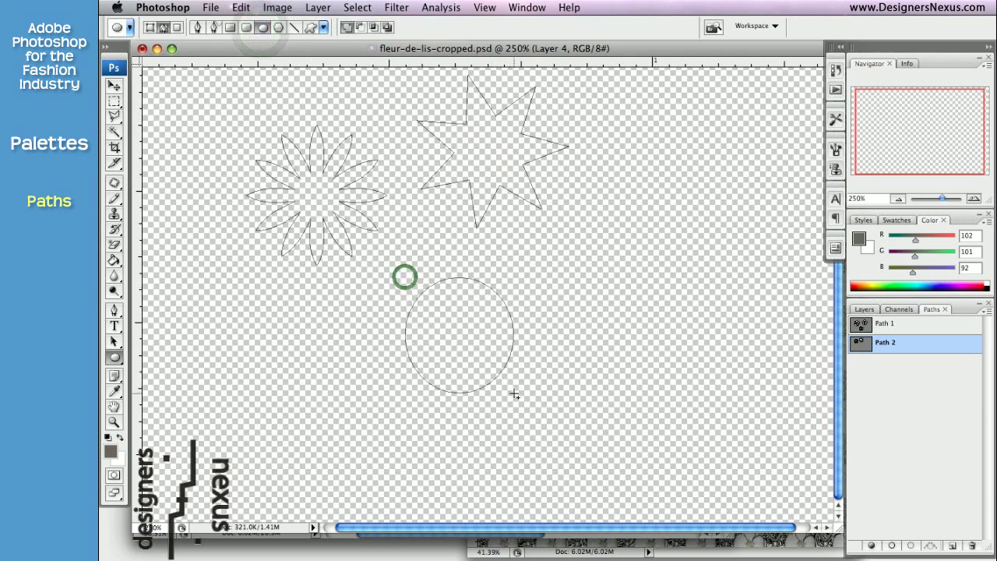
# Step: Delete Path 2 and then Path 1 with the trash icon, confirming each deletion
pyautogui.click(971, 548)
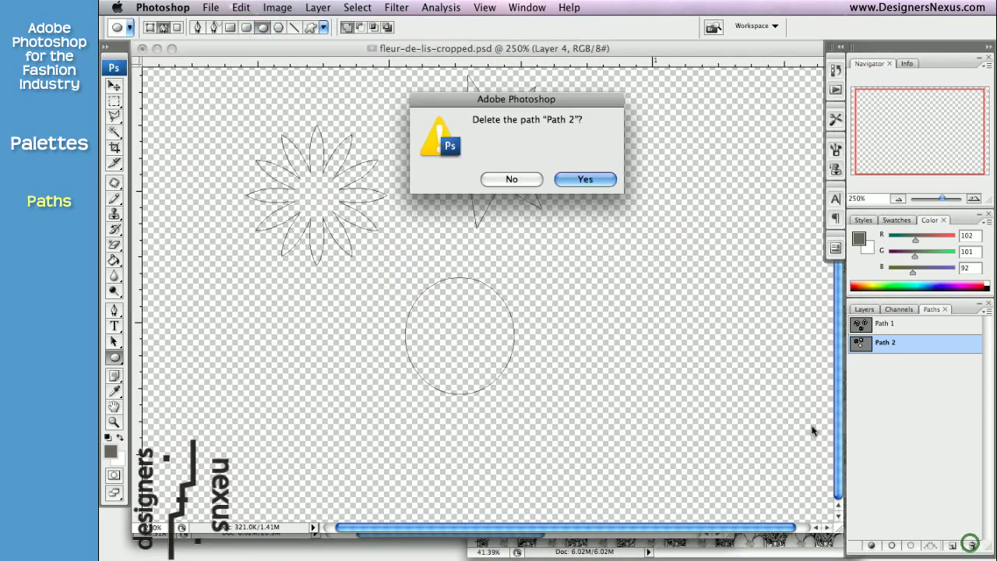
pyautogui.click(577, 177)
pyautogui.click(910, 327)
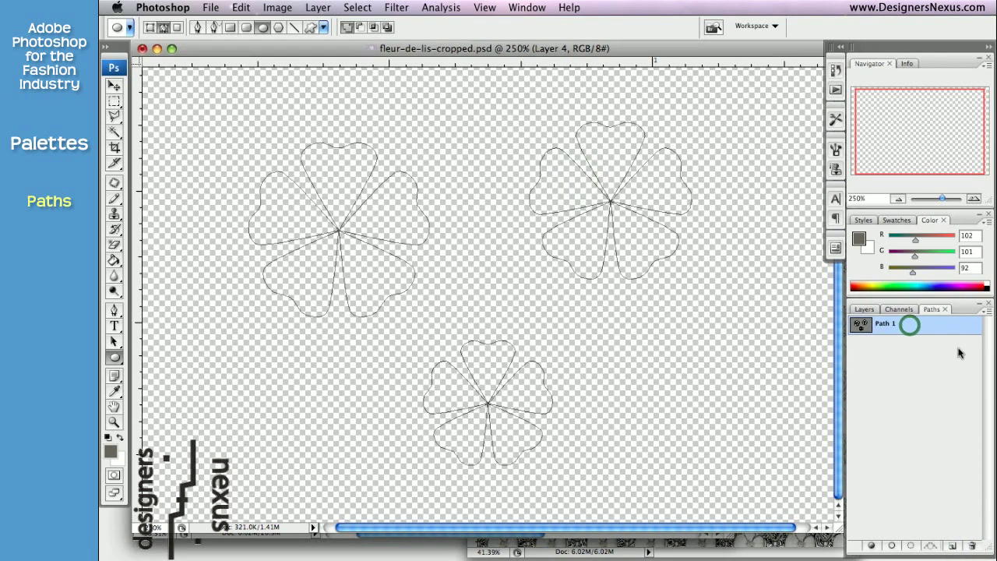
pyautogui.click(971, 545)
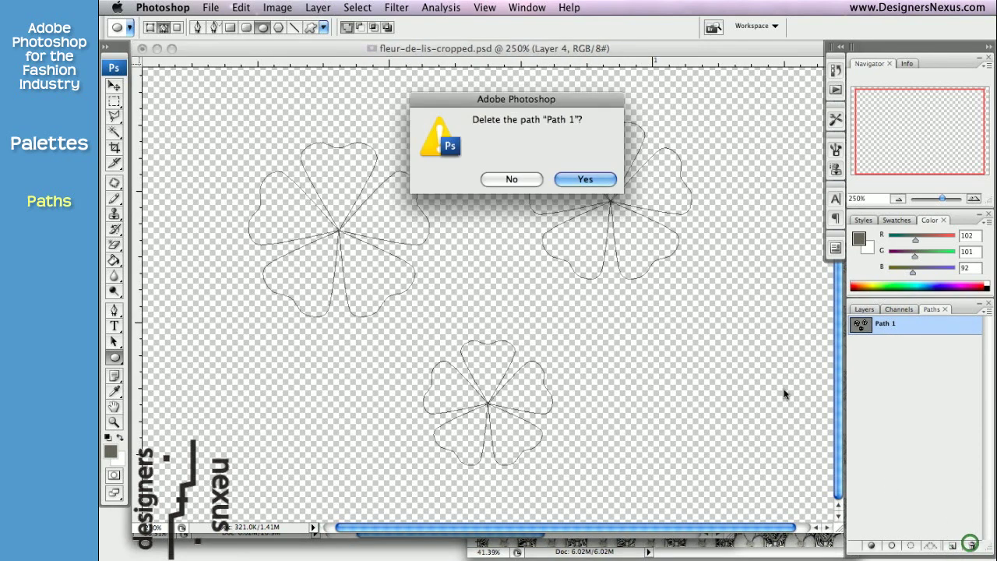
pyautogui.click(584, 178)
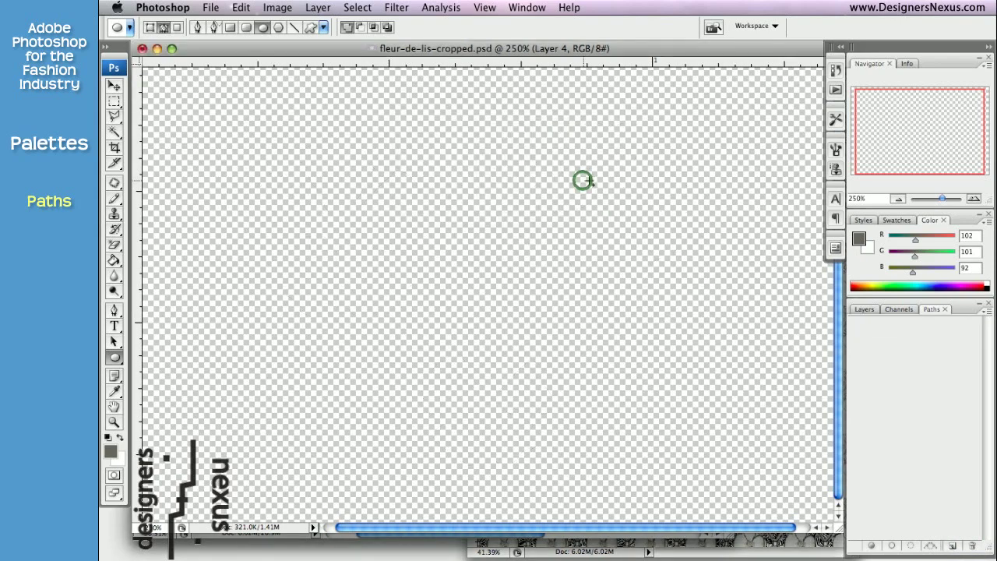
# Step: Draw two seven-point polygon stars side by side in a new work path
pyautogui.hotkey('shift', 'u')
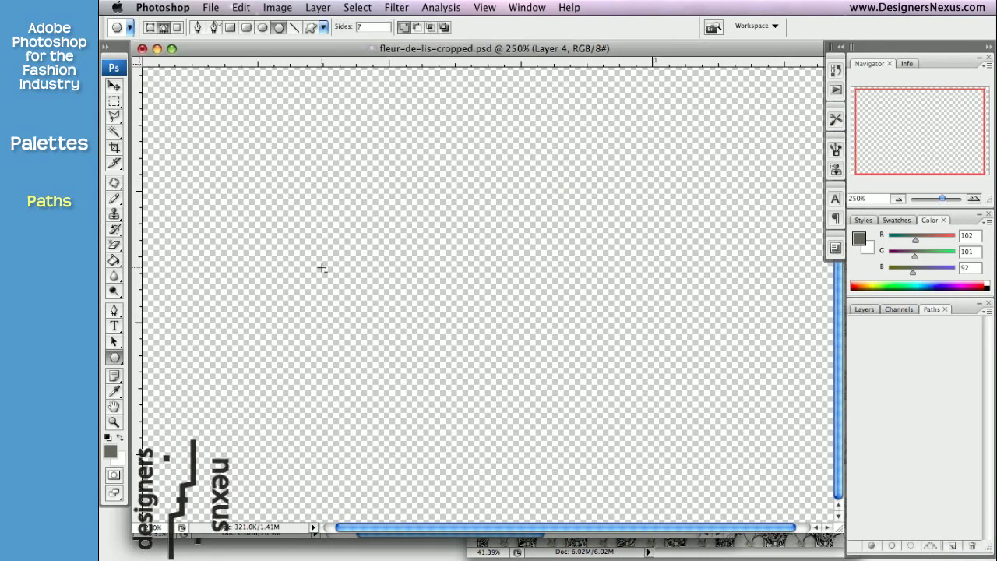
pyautogui.moveTo(256, 127); pyautogui.dragTo(314, 187)
pyautogui.moveTo(498, 148); pyautogui.dragTo(544, 201)
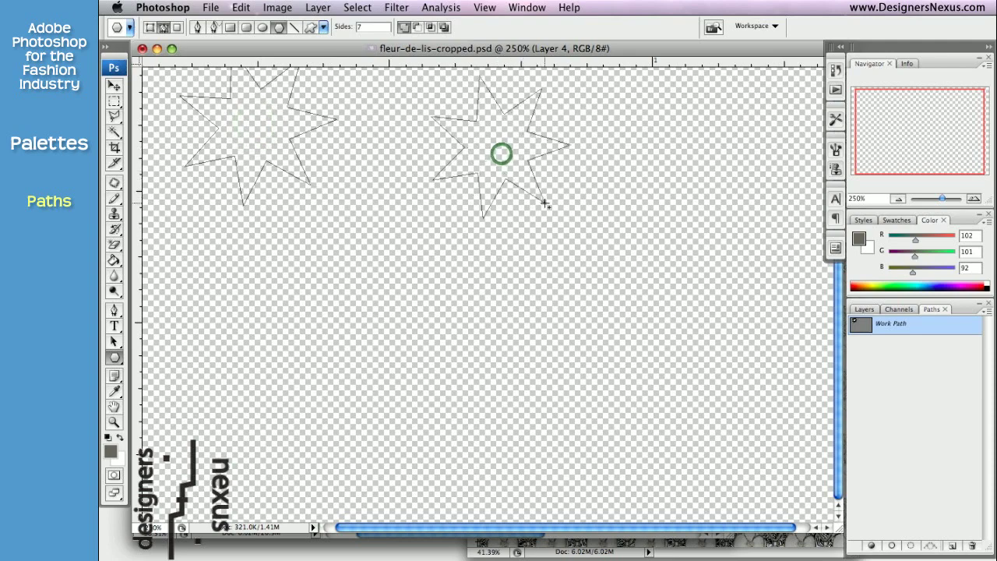
# Step: Add a fleur-de-lis custom shape outline below the two stars
pyautogui.click(310, 27)
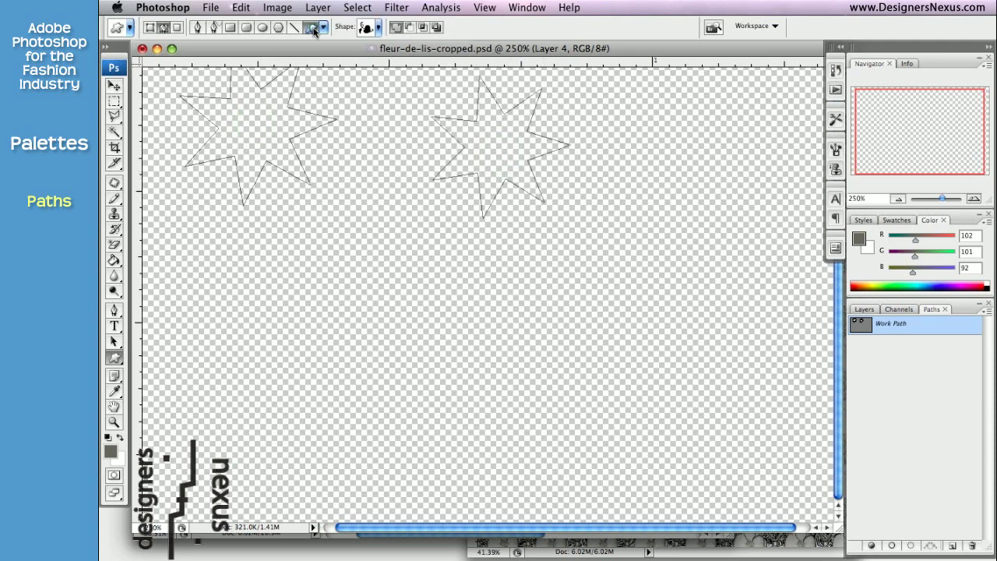
pyautogui.click(364, 28)
pyautogui.click(330, 269)
pyautogui.moveTo(330, 267); pyautogui.dragTo(553, 450)
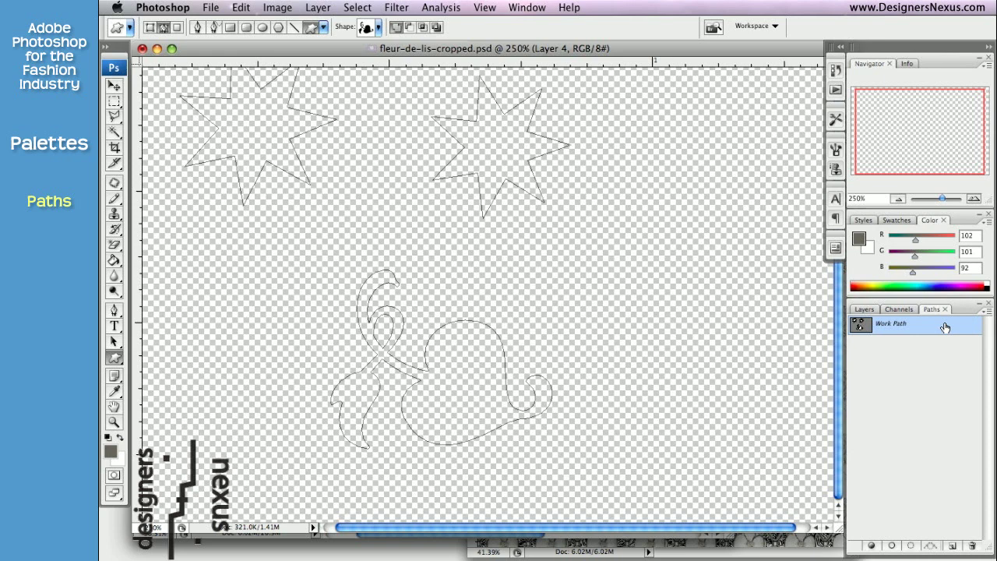
# Step: View the Alpha 1 fleur-de-lis mask channel, then return to the RGB composite
pyautogui.click(893, 310)
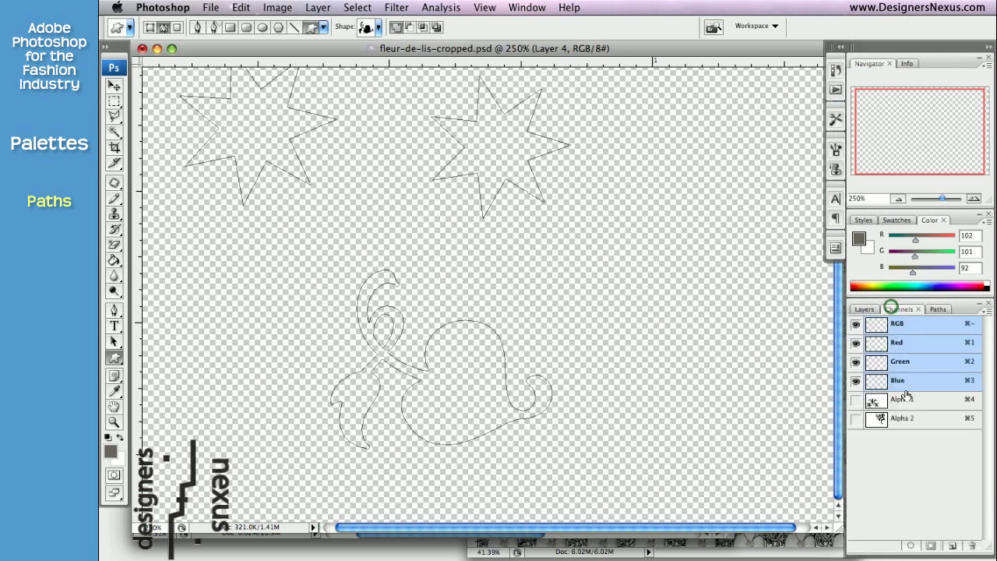
pyautogui.click(903, 400)
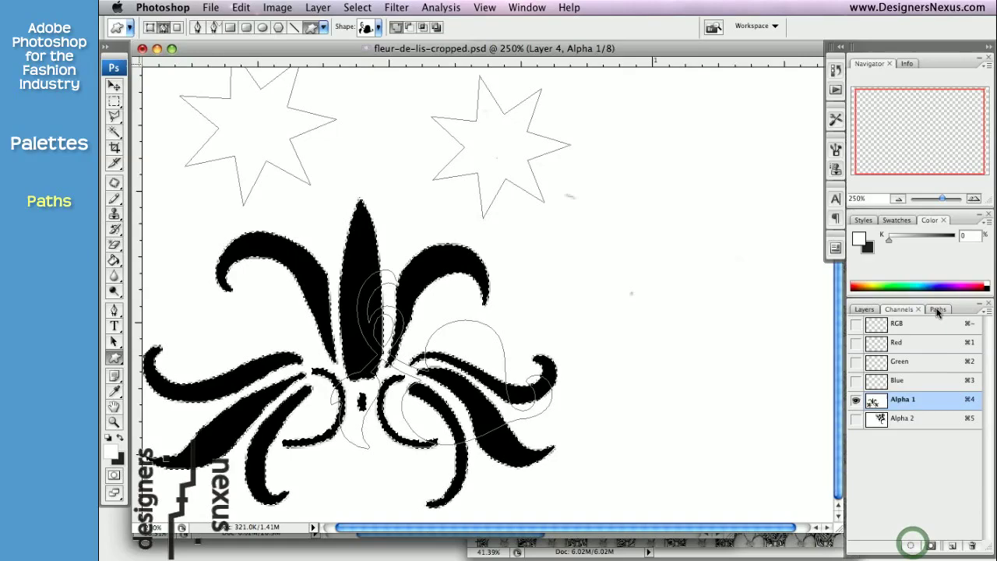
pyautogui.click(904, 324)
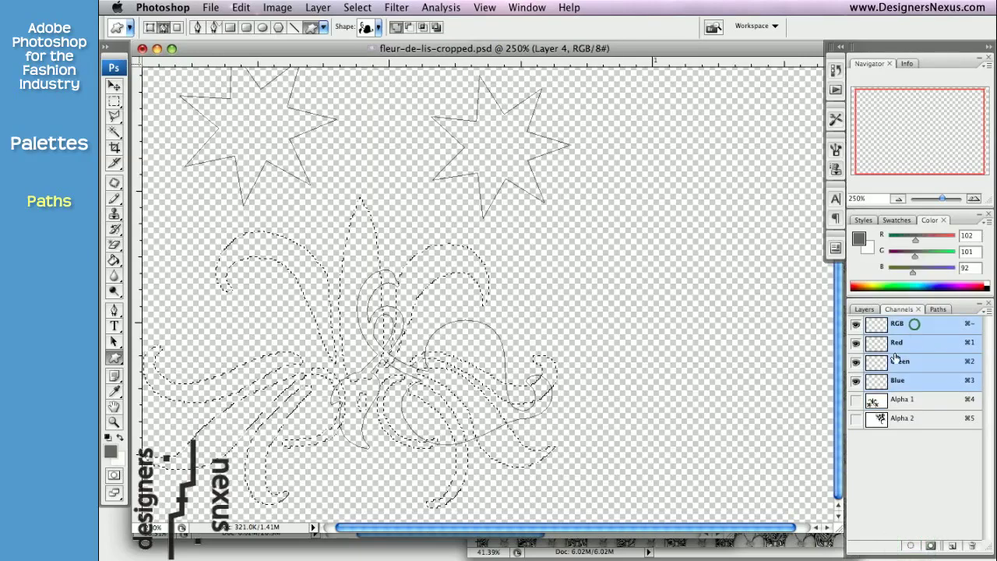
# Step: Convert the fleur-de-lis selection to a work path, then undo the conversion
pyautogui.click(933, 309)
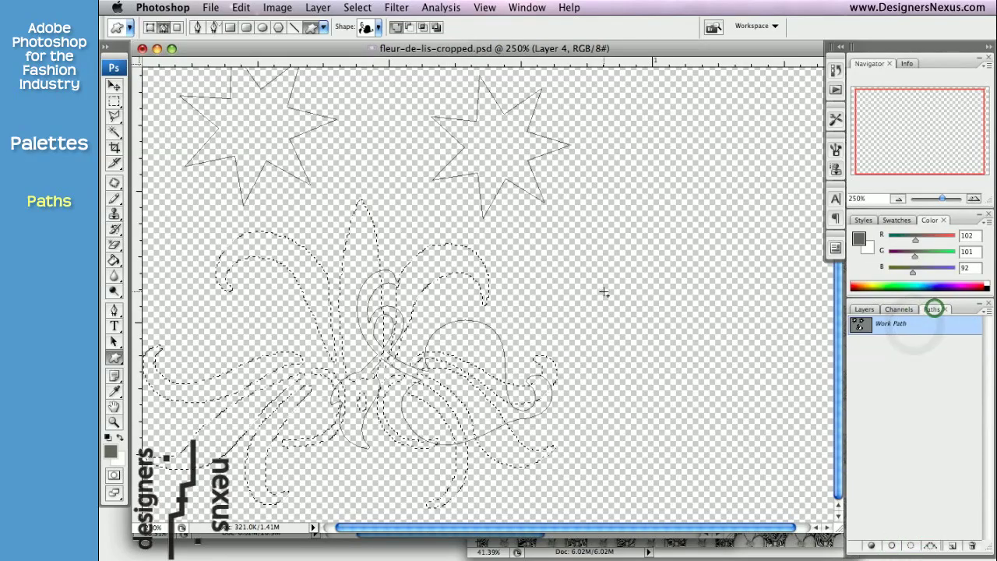
pyautogui.click(931, 547)
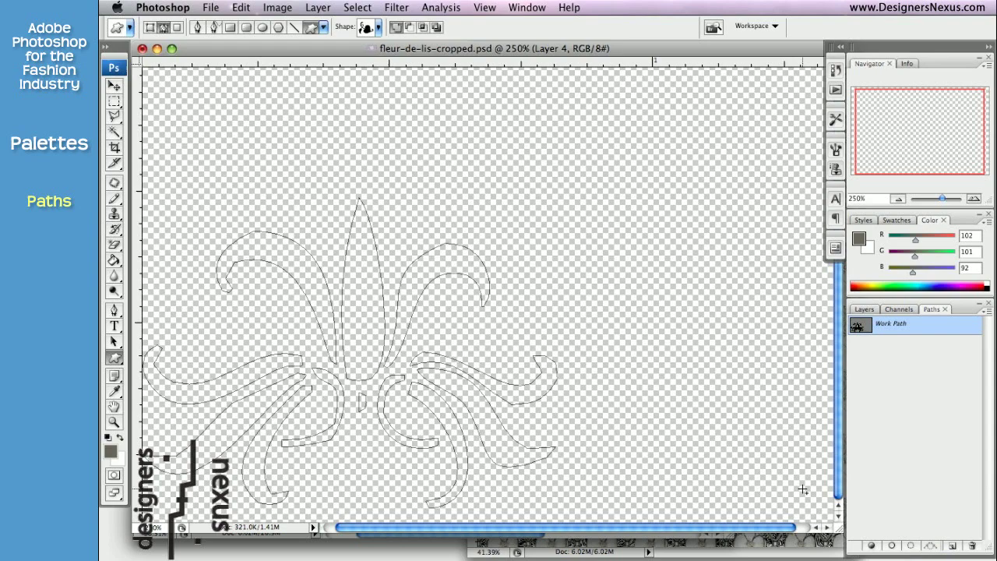
pyautogui.press('super+z')
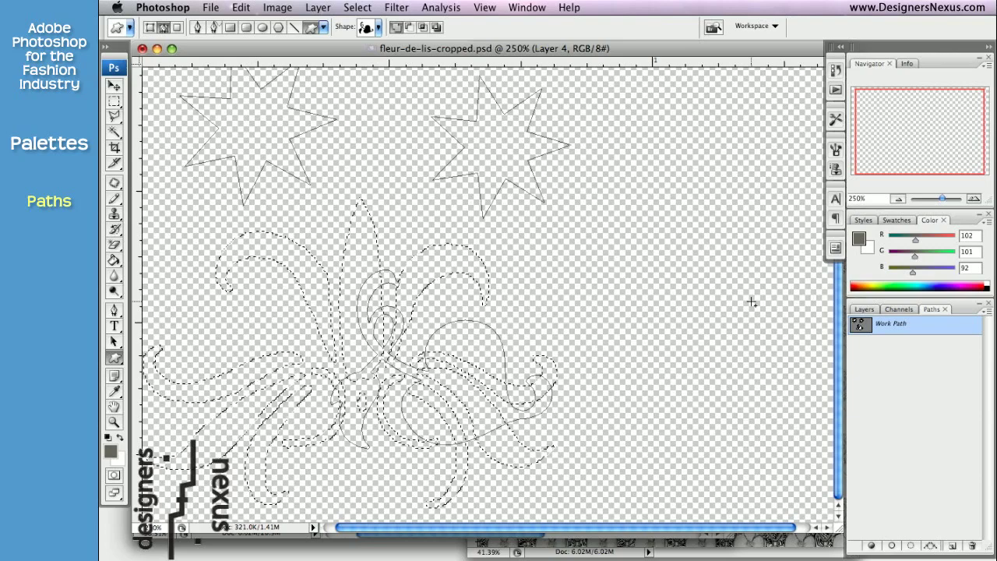
# Step: Save the star and fleur-de-lis Work Path under the name 'saved path'
pyautogui.click(986, 311)
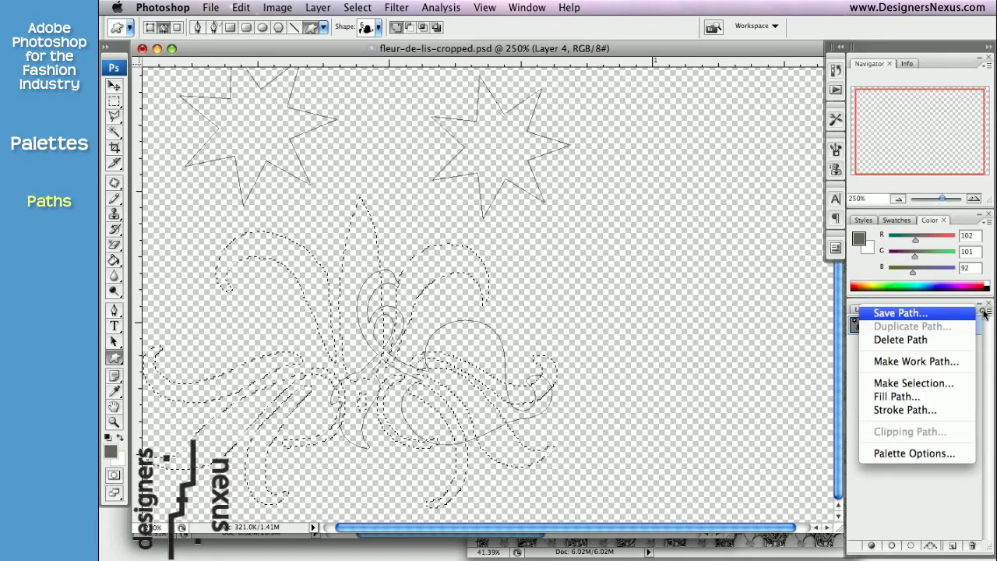
pyautogui.click(900, 313)
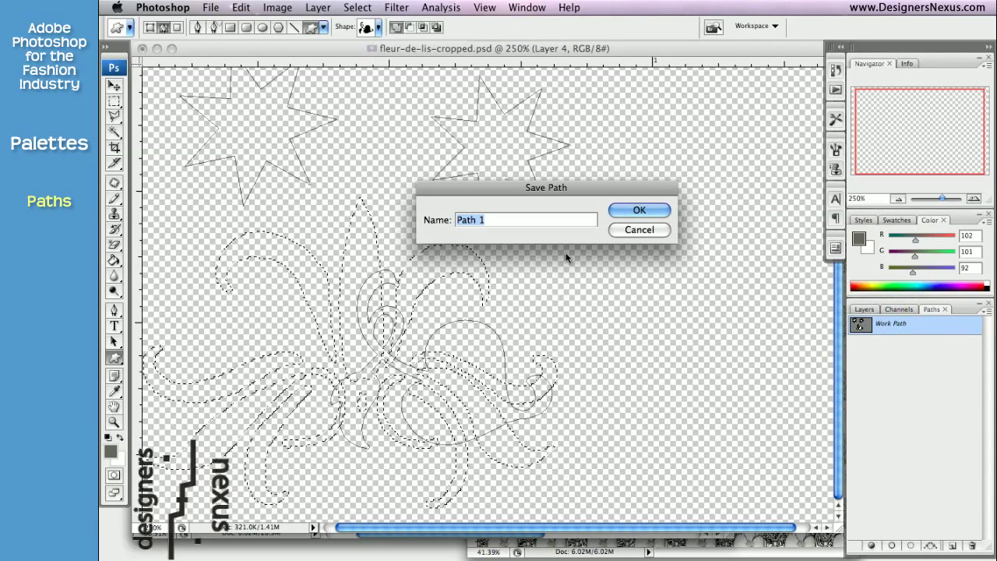
pyautogui.write('saved path')
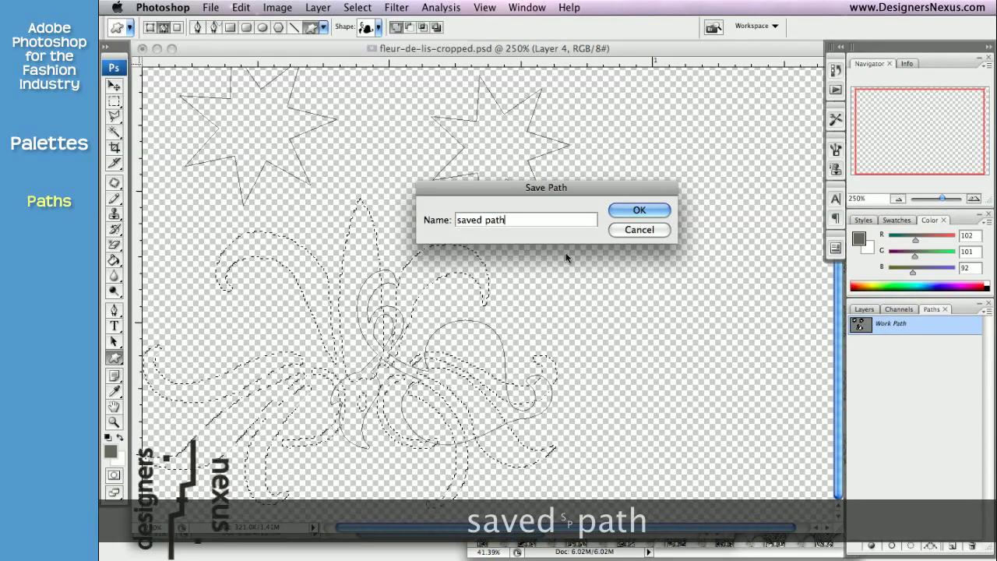
pyautogui.press('Return')
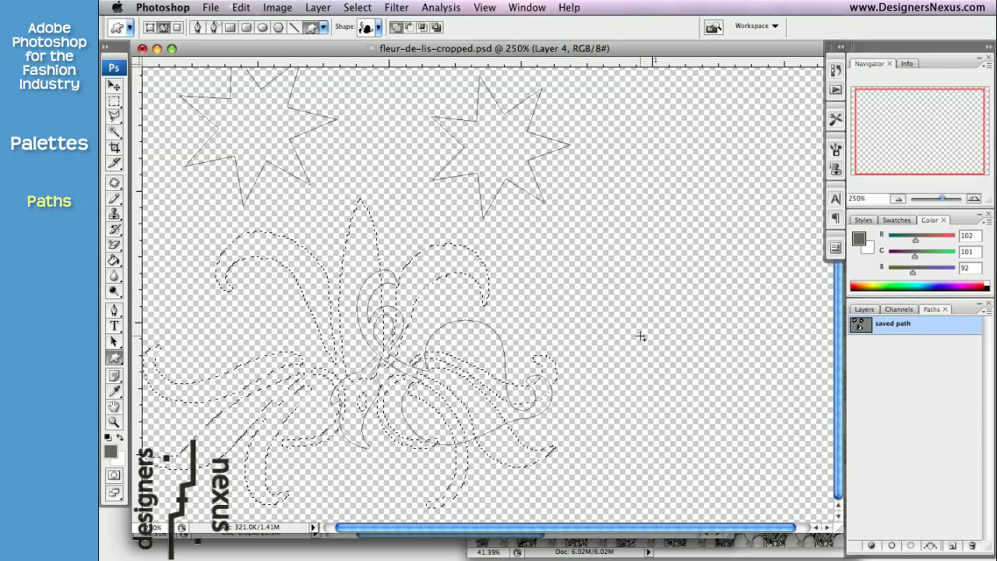
# Step: Make a new work path from the fleur-de-lis selection and compare it with 'saved path'
pyautogui.click(928, 545)
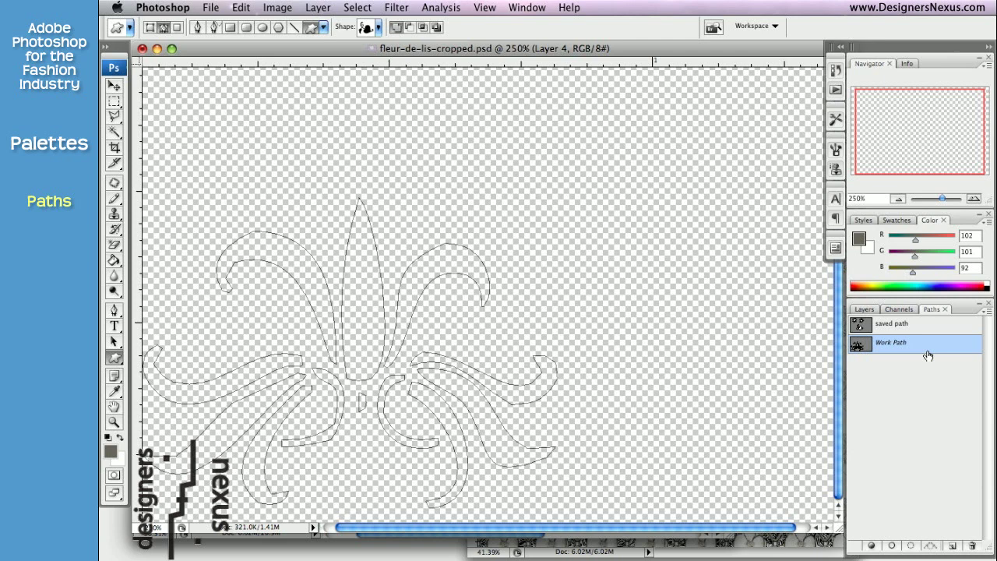
pyautogui.click(921, 327)
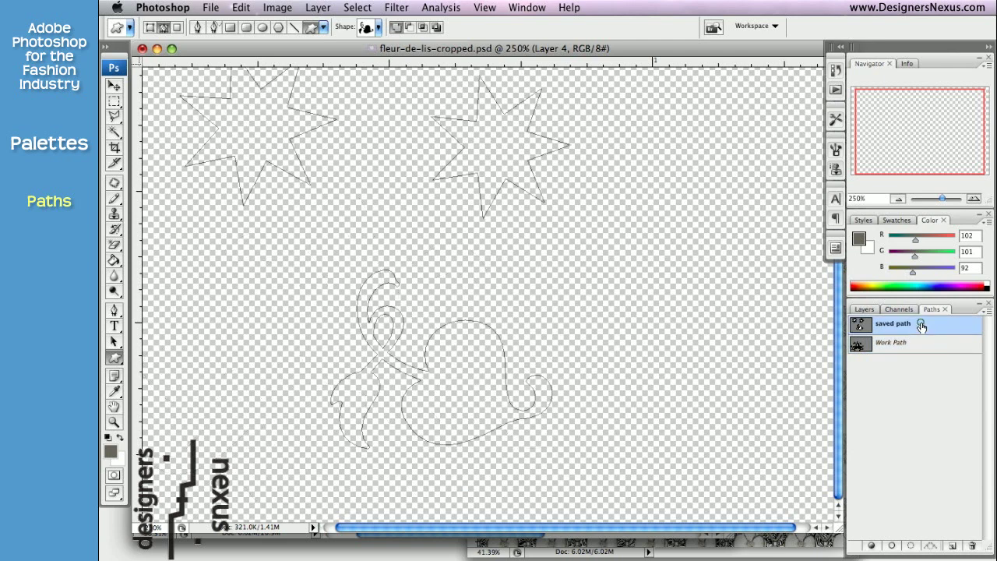
pyautogui.click(929, 348)
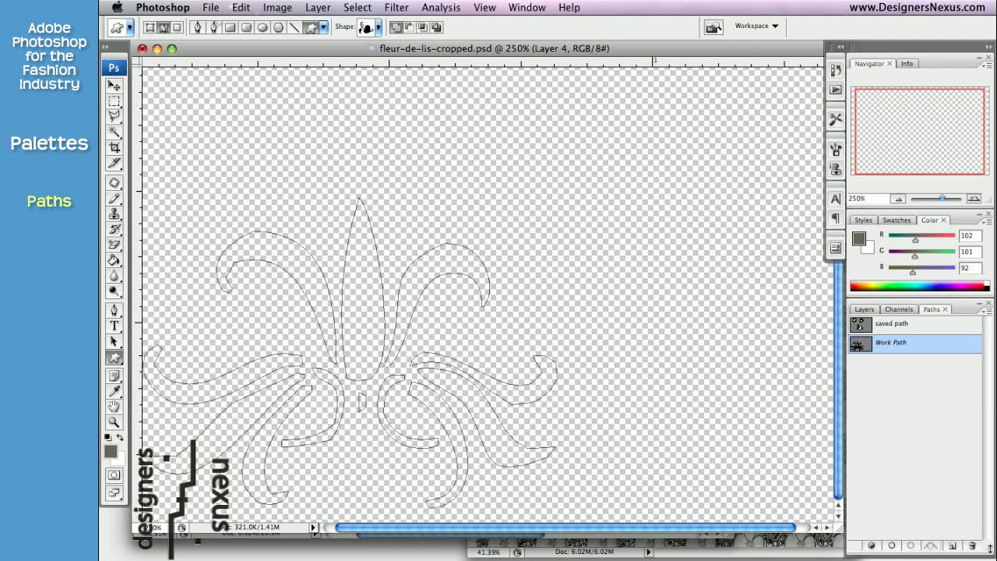
pyautogui.click(987, 310)
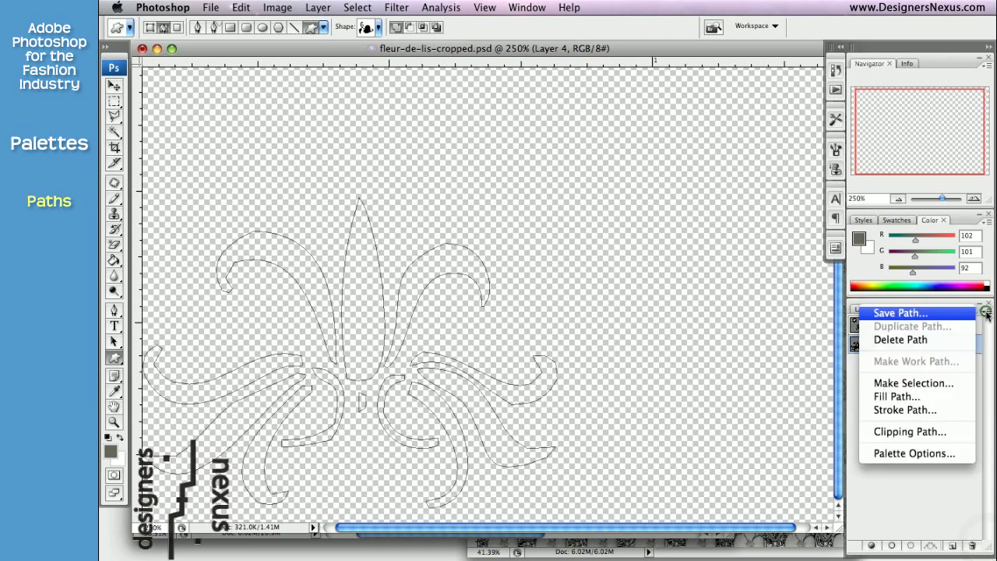
pyautogui.click(853, 376)
pyautogui.rightClick(936, 346)
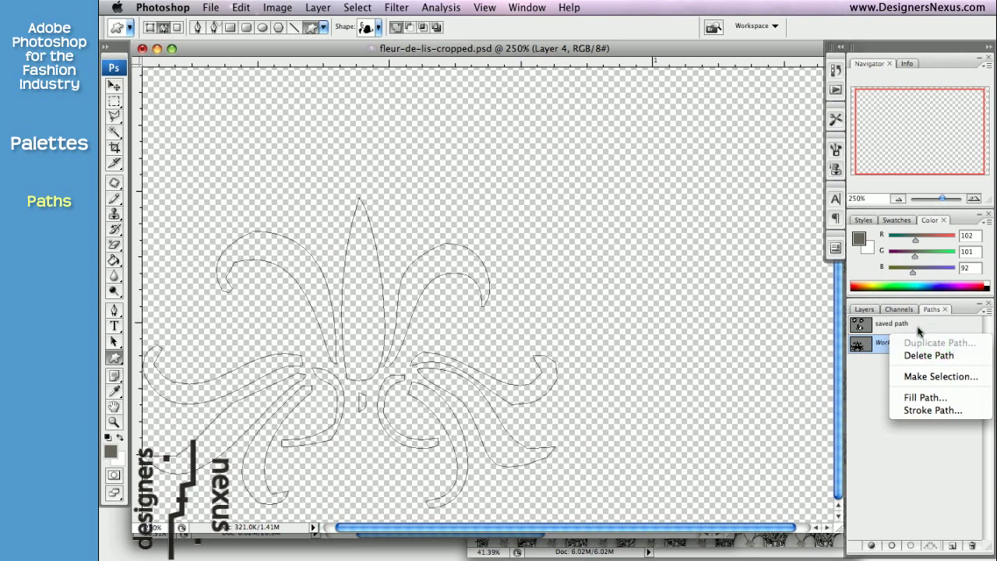
pyautogui.click(919, 328)
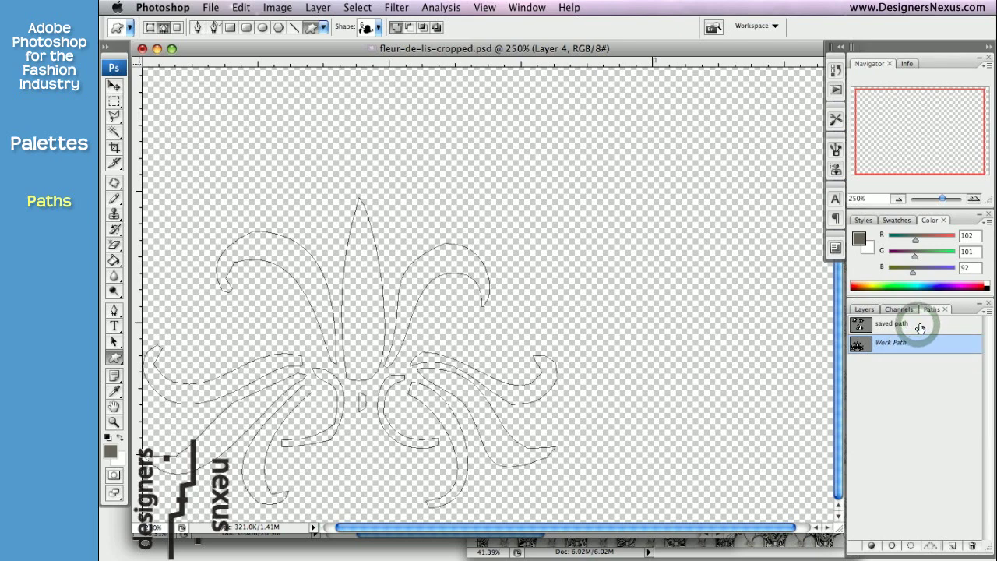
pyautogui.click(920, 328)
pyautogui.rightClick(919, 327)
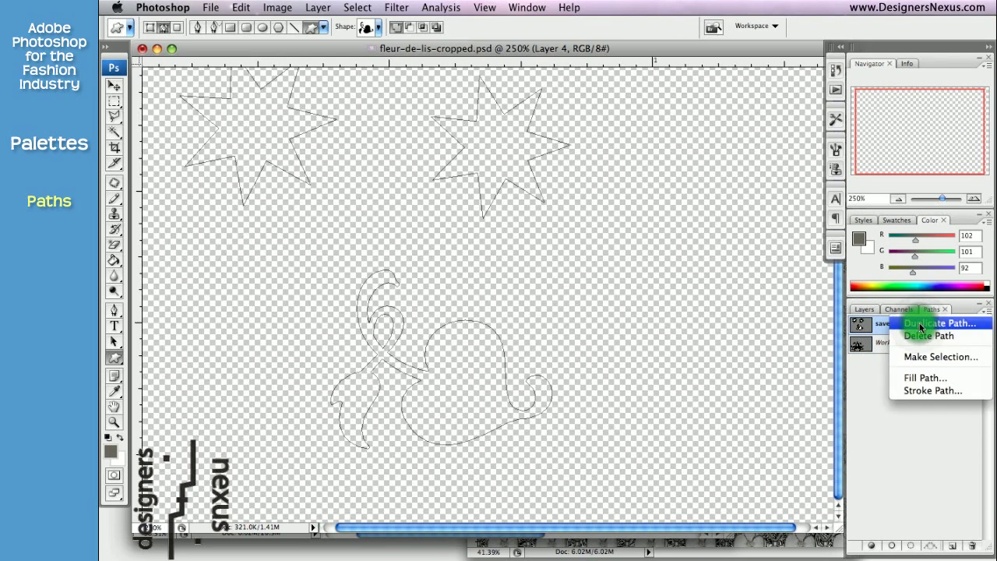
pyautogui.click(869, 395)
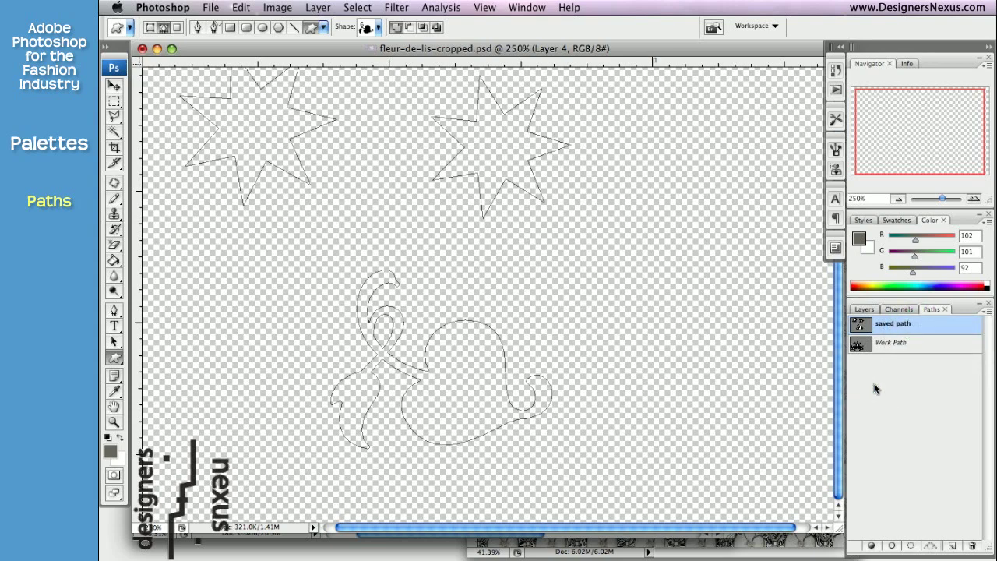
pyautogui.click(900, 348)
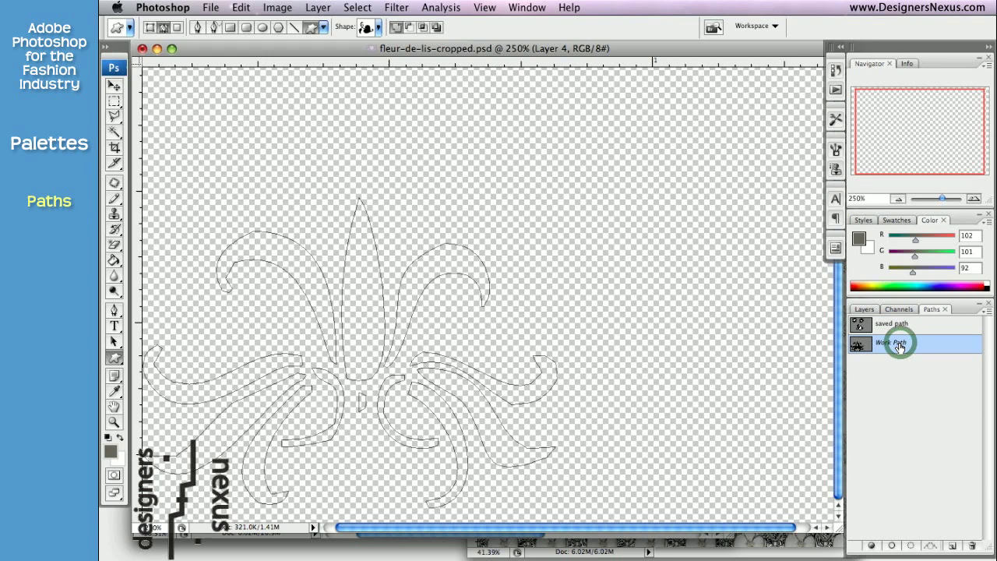
# Step: Stroke the fleur-de-lis work path in dark grey with the brush, then shift the path up and right
pyautogui.press('a')
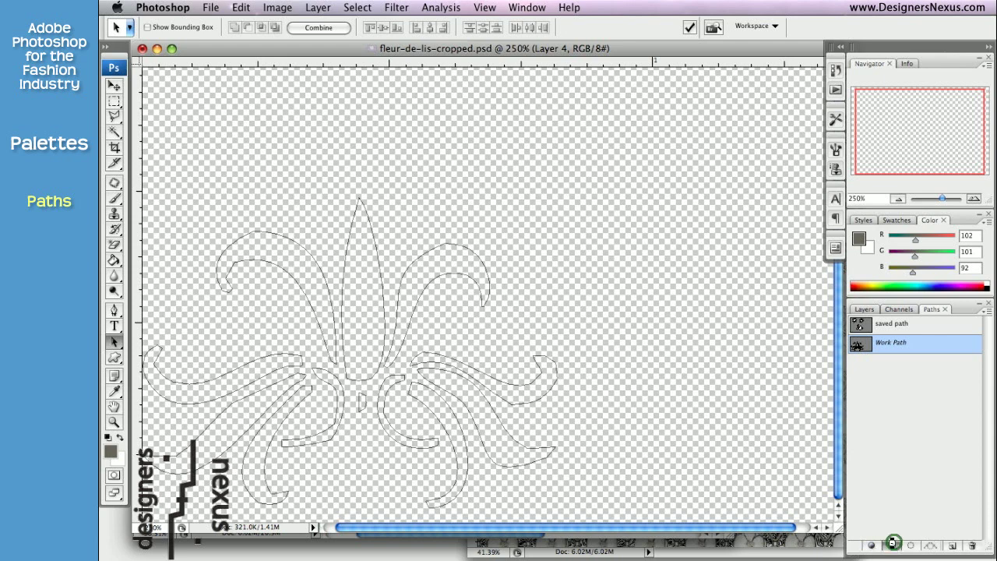
pyautogui.click(893, 544)
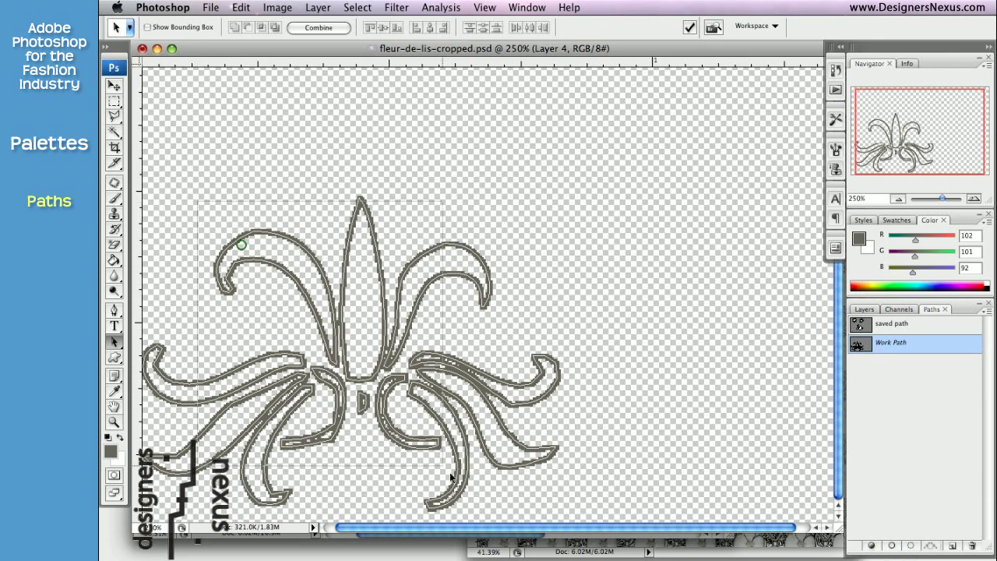
pyautogui.moveTo(446, 404); pyautogui.dragTo(616, 302)
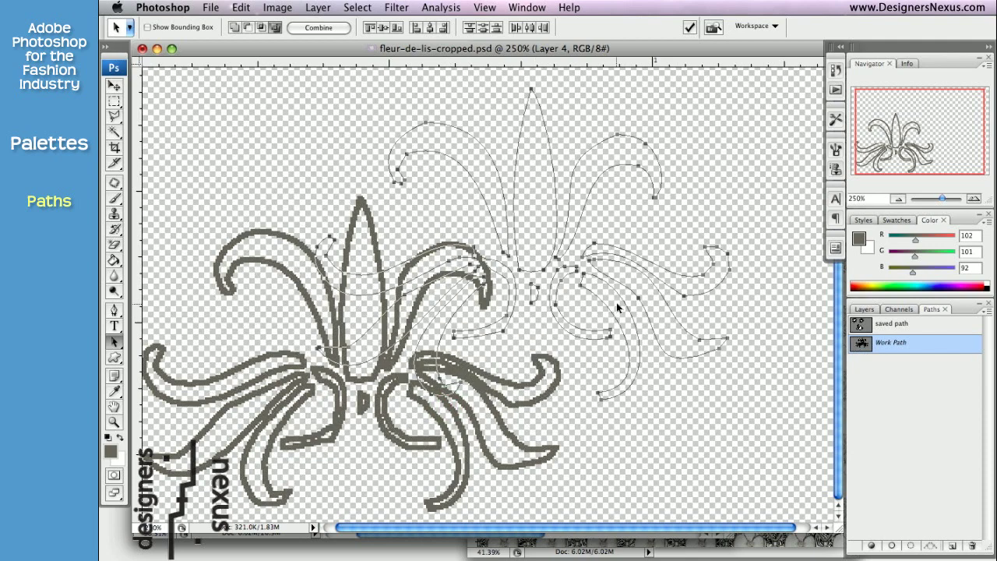
# Step: Set the foreground colour to yellow
pyautogui.click(111, 451)
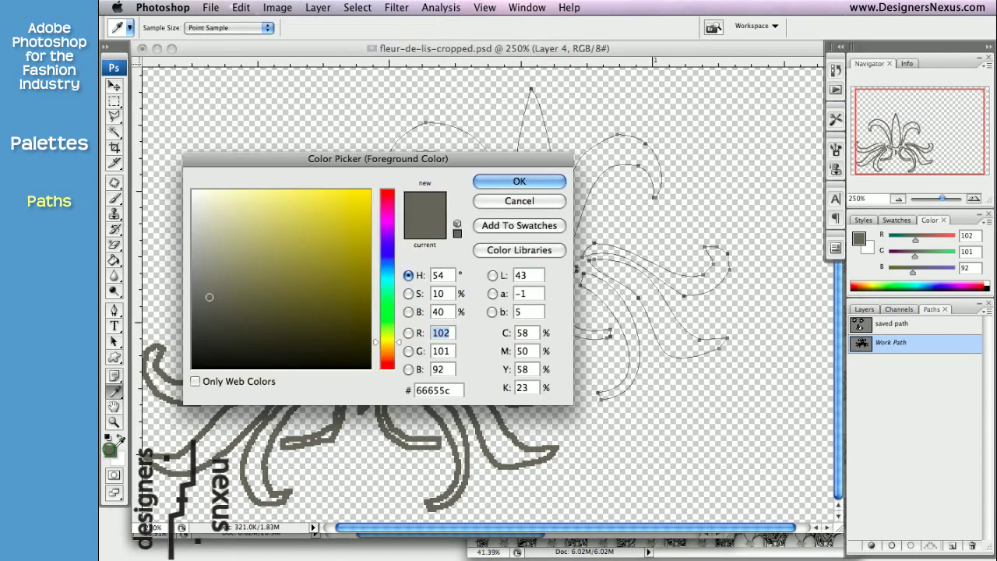
pyautogui.click(351, 199)
pyautogui.click(519, 181)
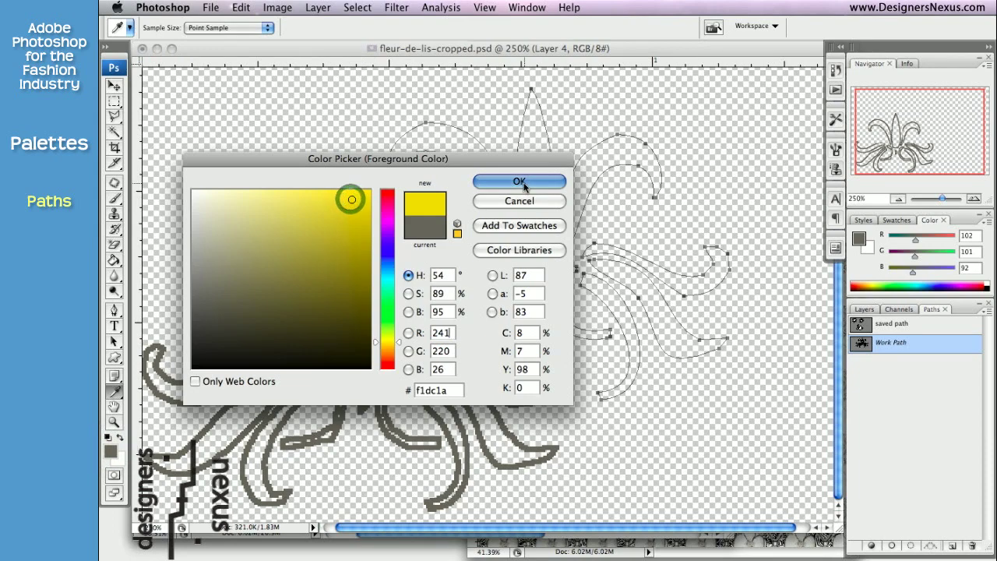
# Step: Stroke the moved work path with a soft yellow brush, then display the saved path
pyautogui.click(985, 312)
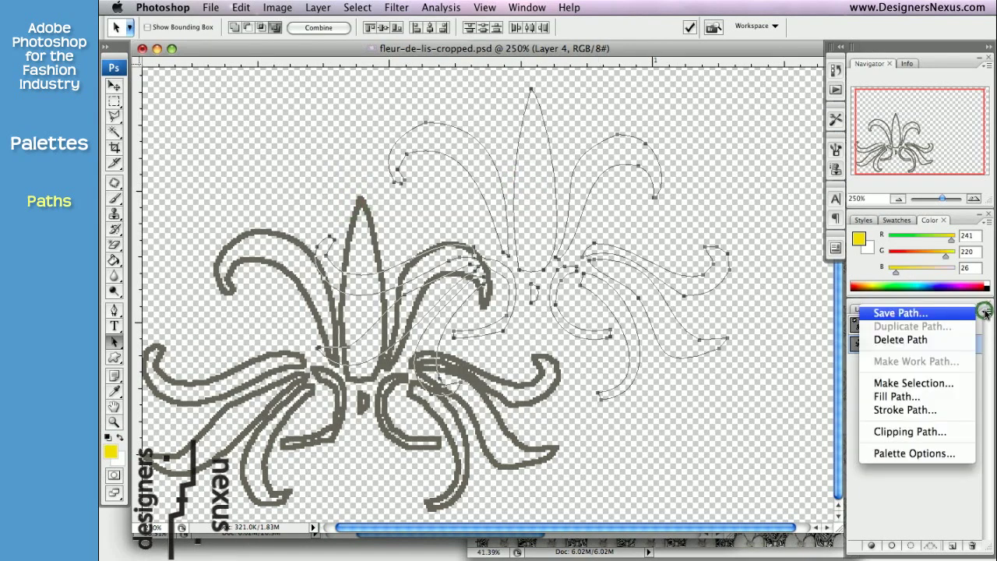
pyautogui.click(953, 409)
pyautogui.click(602, 213)
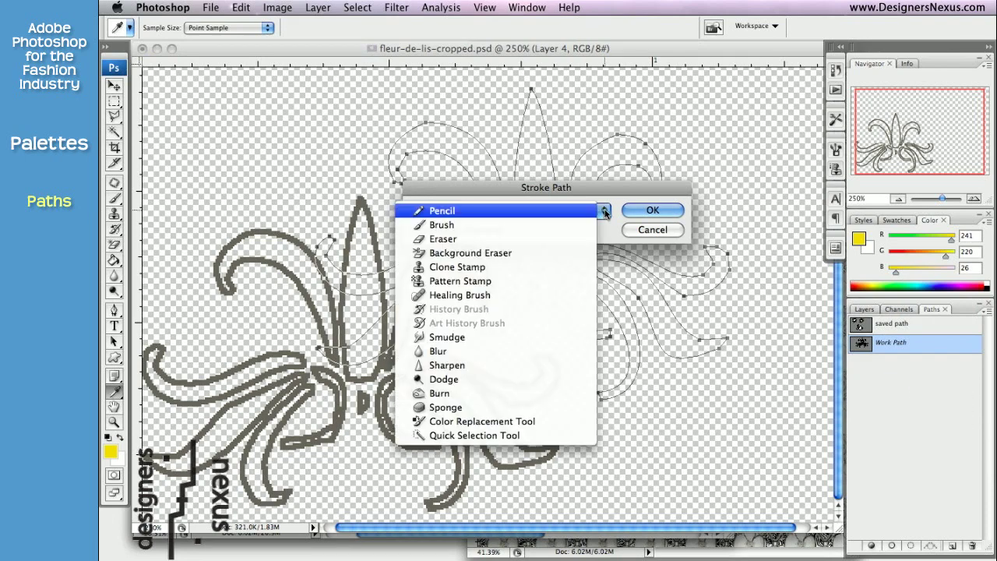
pyautogui.click(585, 226)
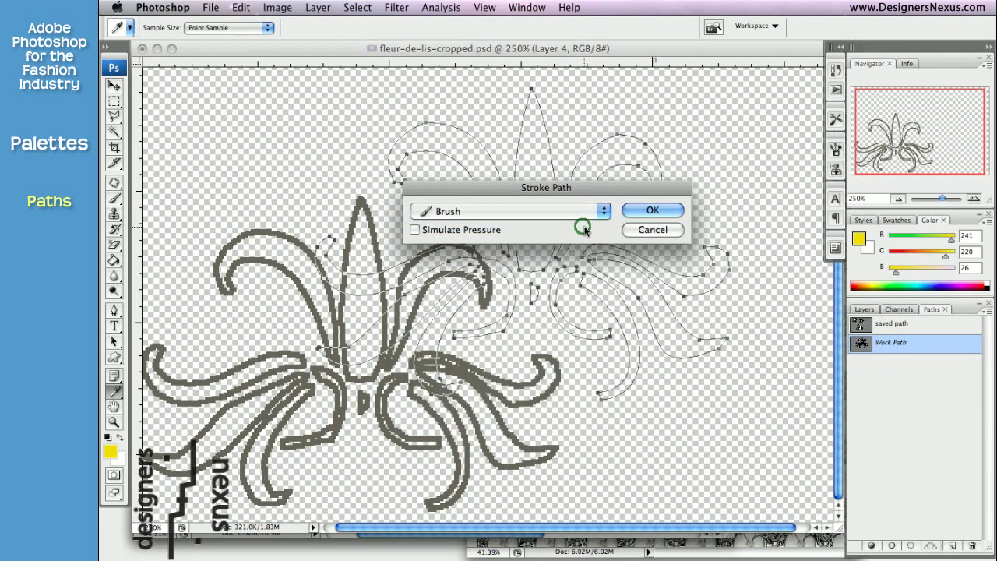
pyautogui.click(653, 210)
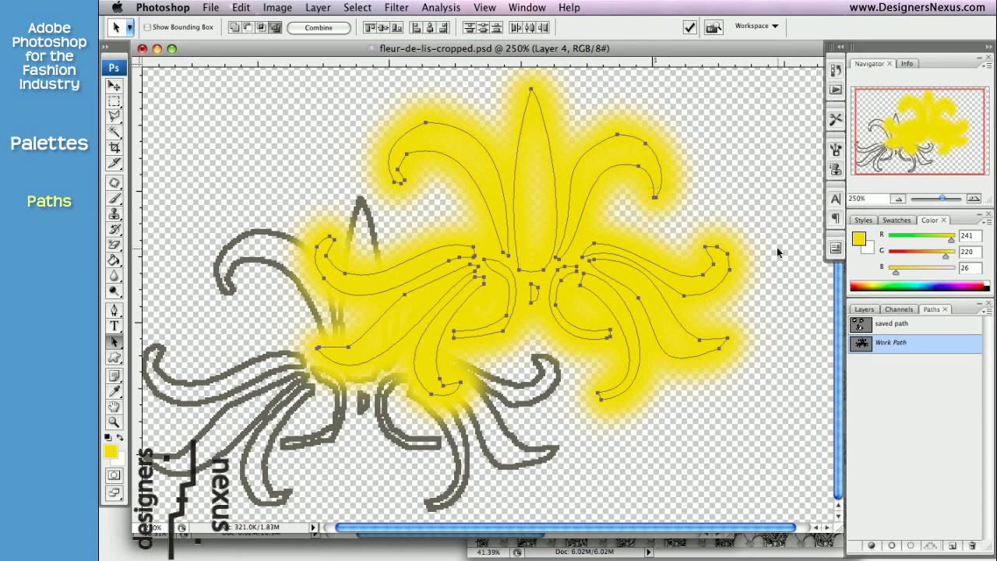
pyautogui.click(892, 323)
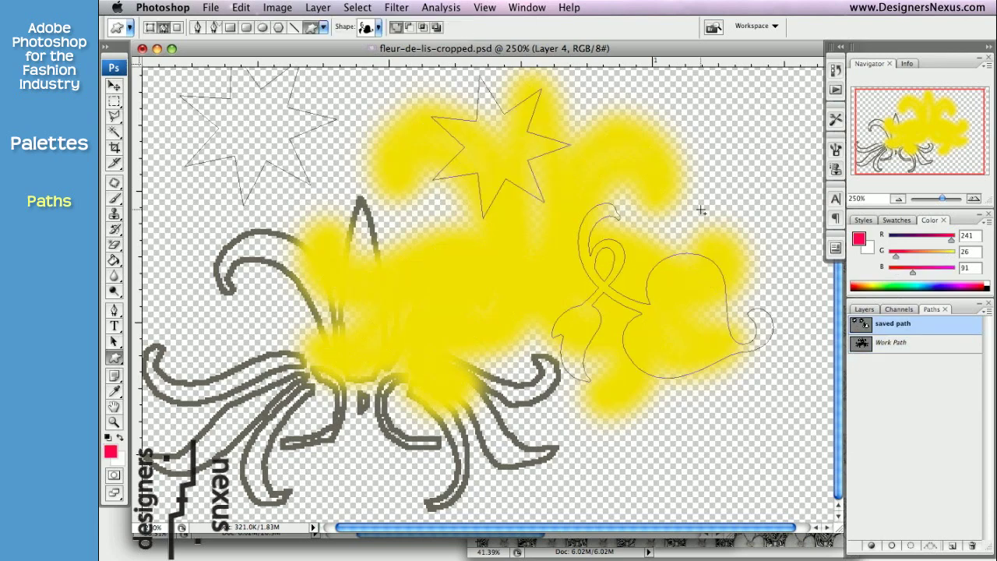
# Step: Fill only the saved path's curl shape with pink, then select the star shape
pyautogui.click(114, 341)
pyautogui.click(630, 300)
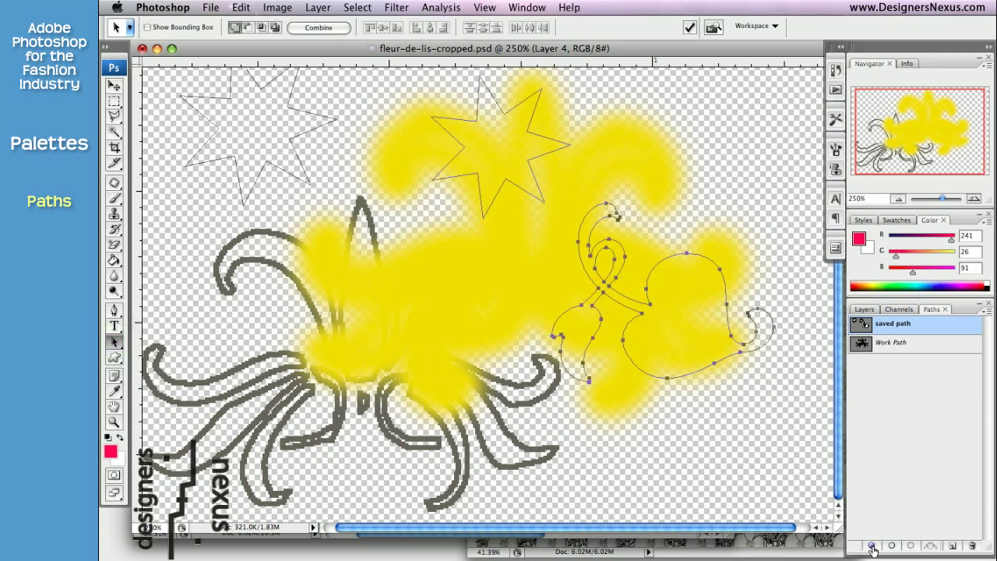
pyautogui.click(871, 547)
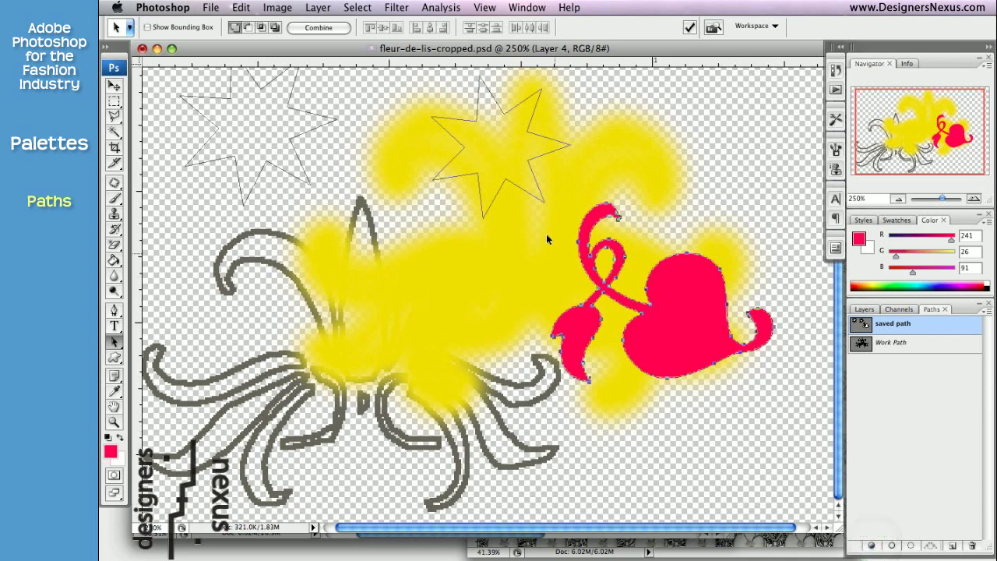
pyautogui.click(522, 189)
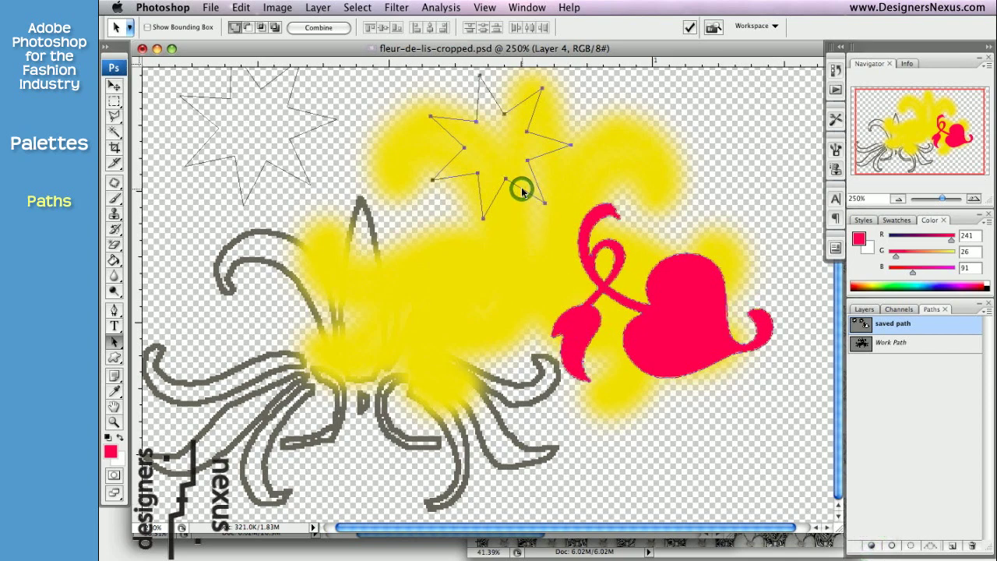